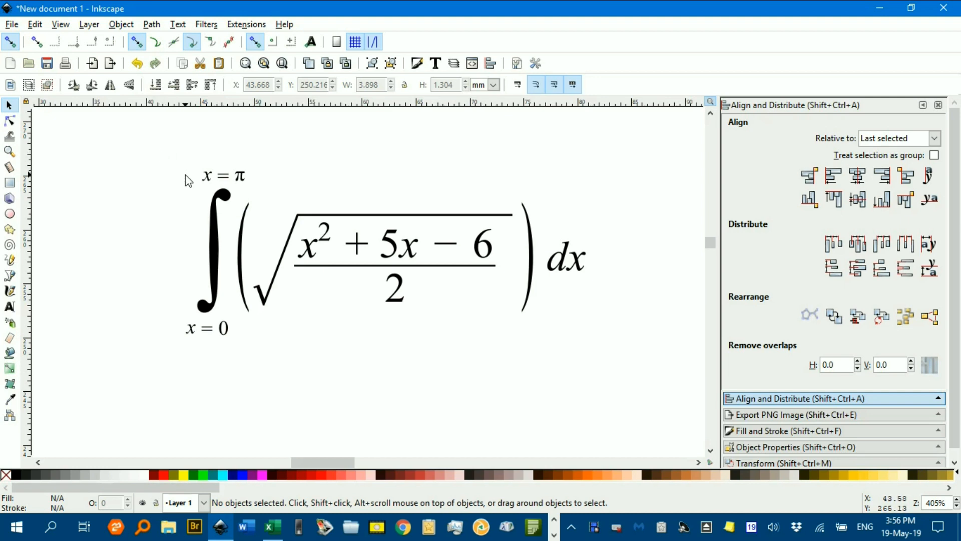
Add the letter "x" in Times New Roman at 11 pt in the empty area below the integral formula
scroll(383, 330, "down", 3)
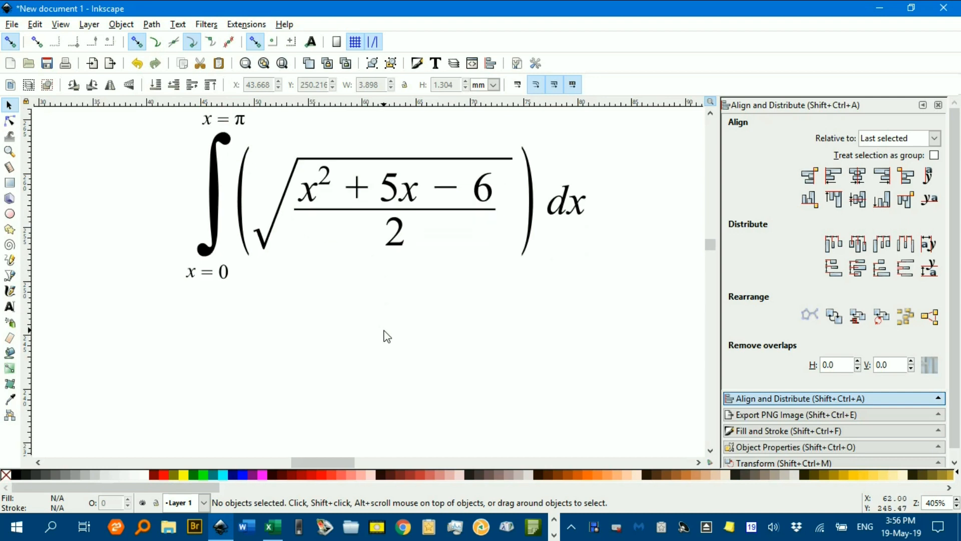
scroll(384, 330, "down", 6)
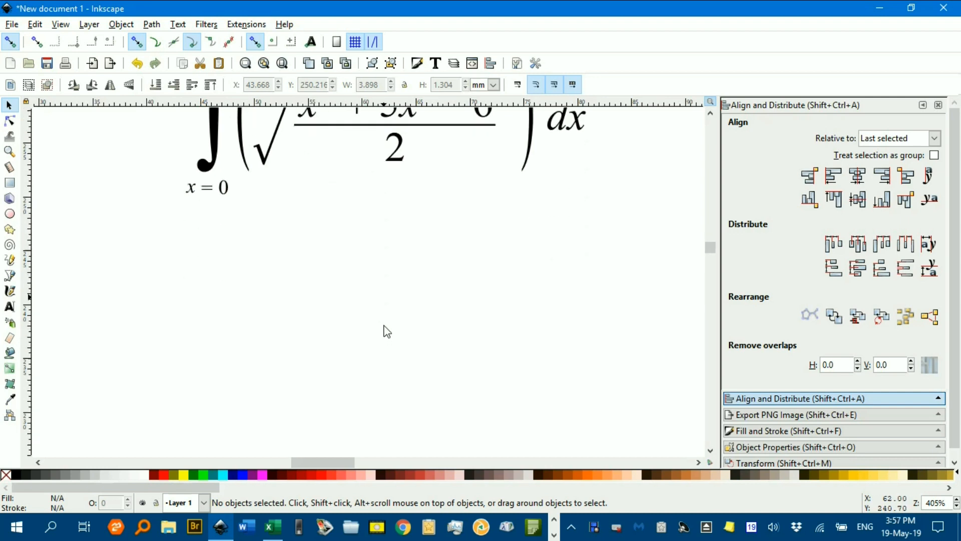
key("t")
left_click(165, 226)
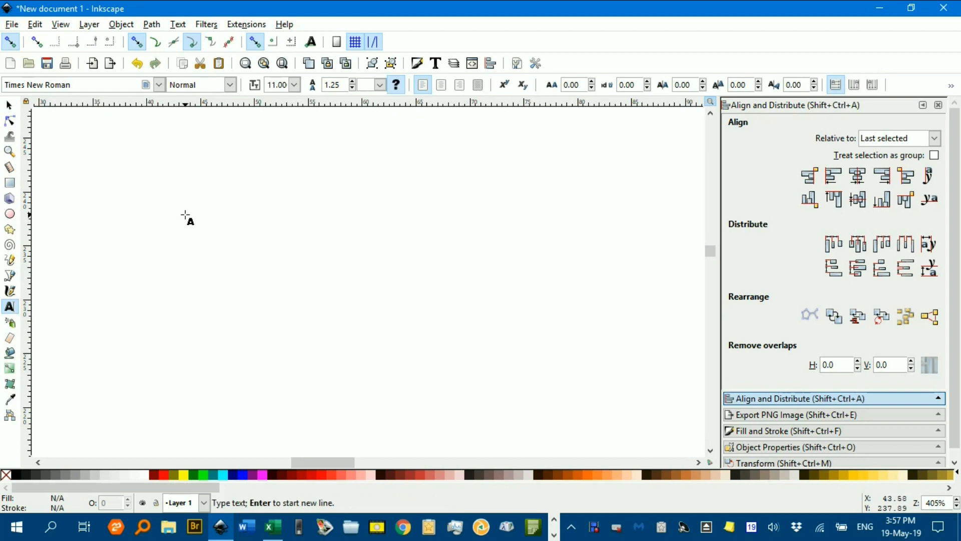
type("X")
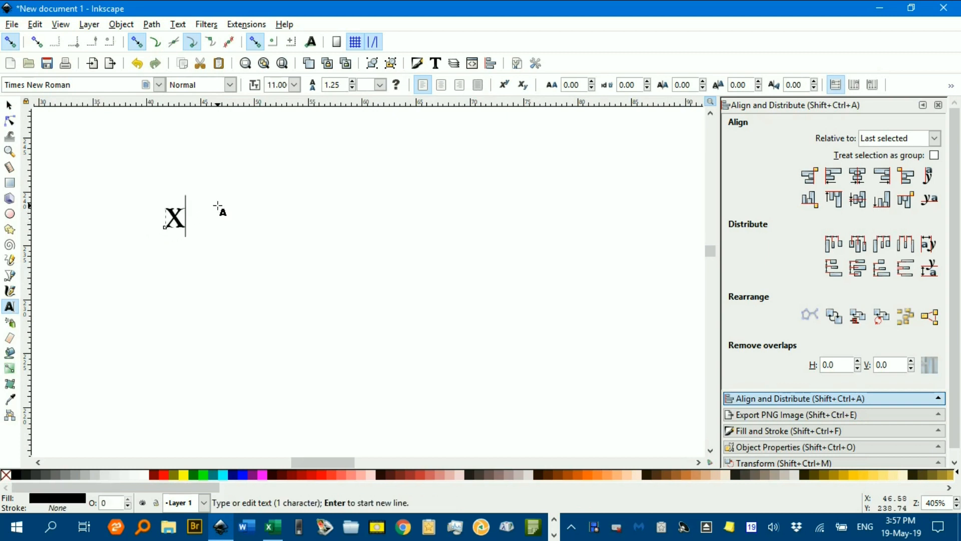
left_click(8, 105)
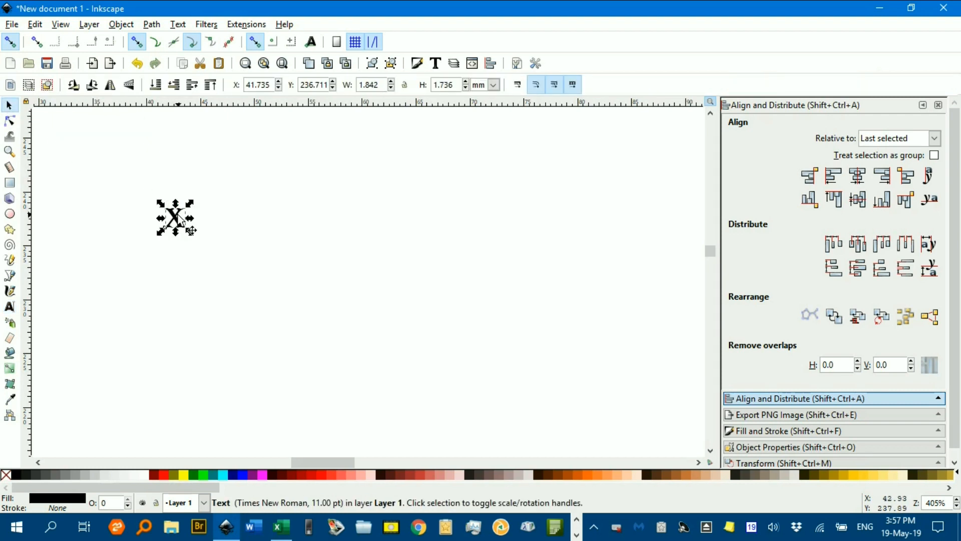
Duplicate the x text object into a horizontal row of five separate x objects
key("ctrl+d")
left_click_drag(191, 230, 353, 226)
key("ctrl+d")
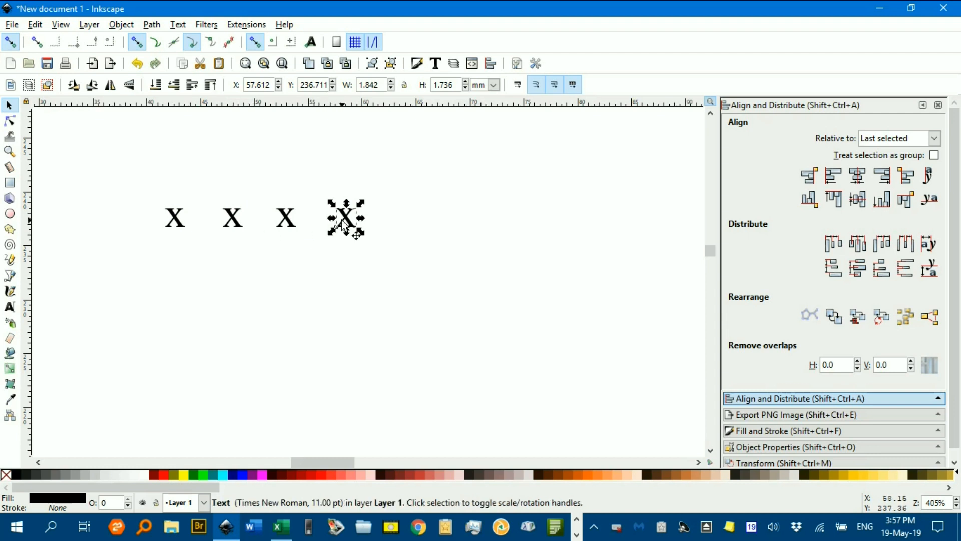
key("ctrl+d")
left_click_drag(358, 228, 421, 235)
Make the first x italic and replace the second x with a plus sign
key("t")
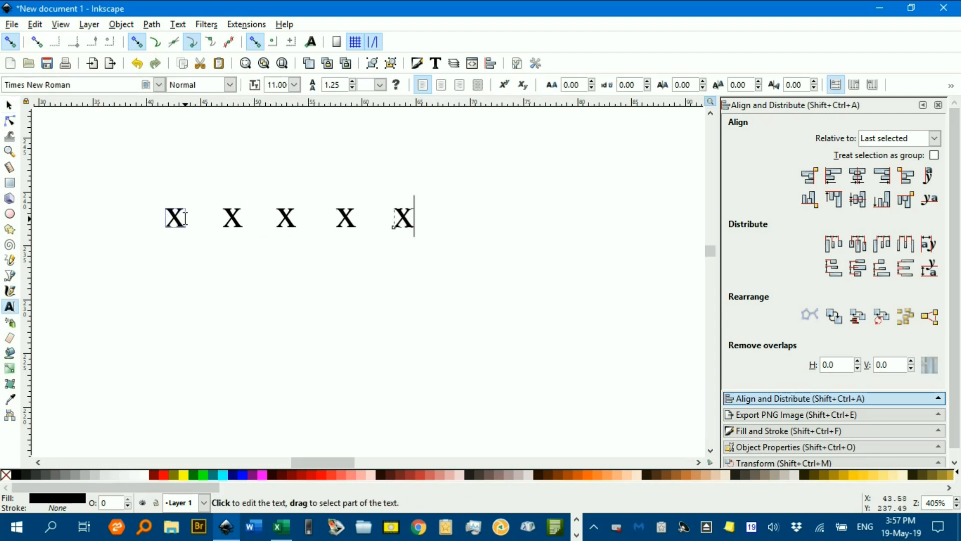
left_click_drag(182, 217, 170, 219)
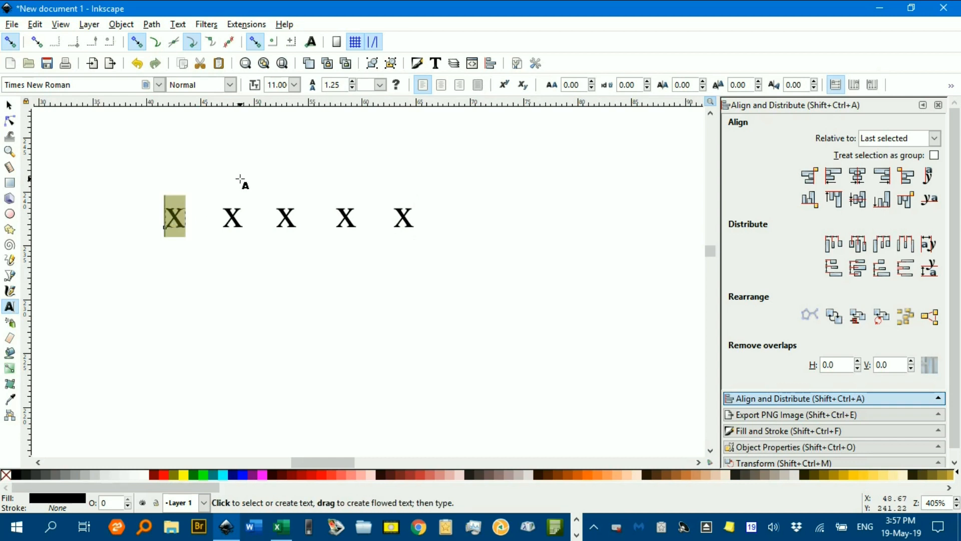
key("ctrl+i")
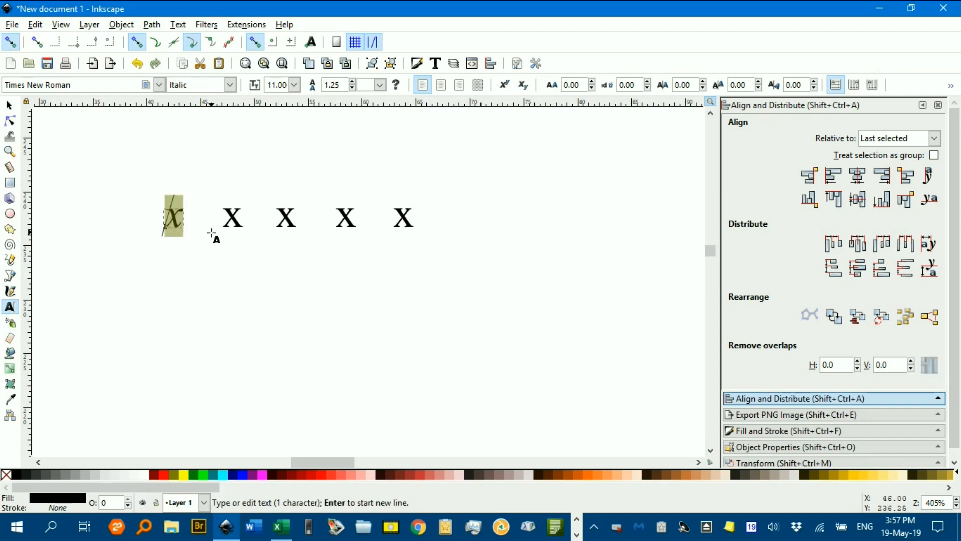
left_click_drag(232, 215, 237, 214)
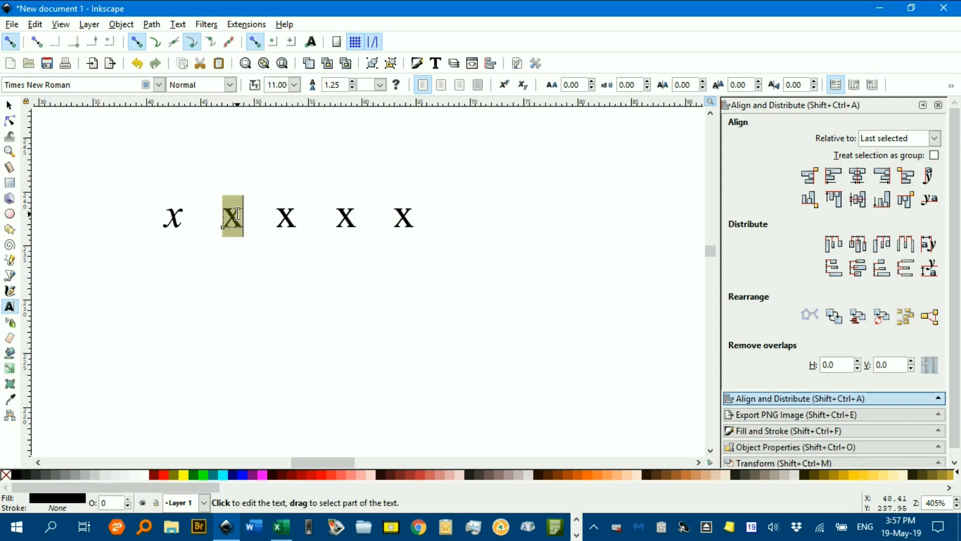
key("BackSpace")
type("+")
Change the third x to "5x" with only the x italic
left_click(278, 213)
type("5")
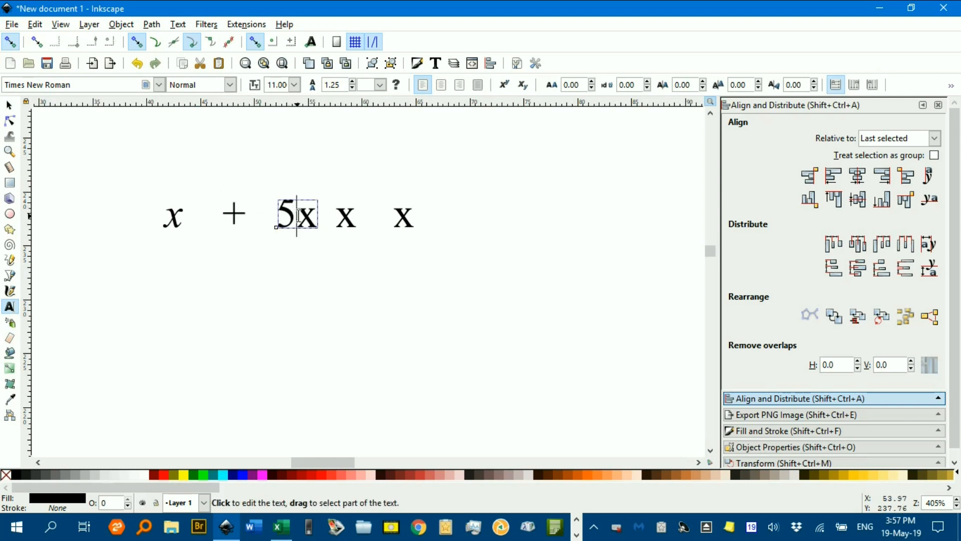
key("shift+Right")
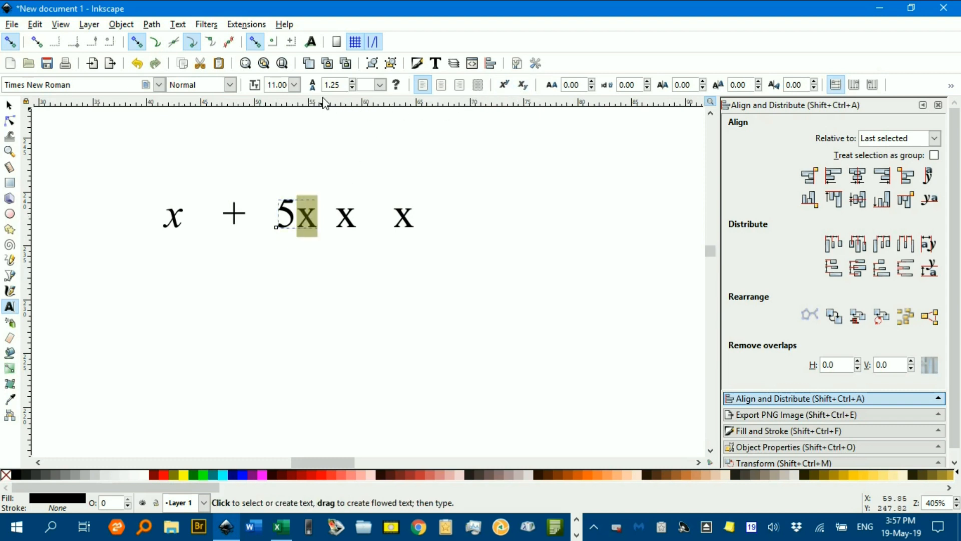
key("ctrl+i")
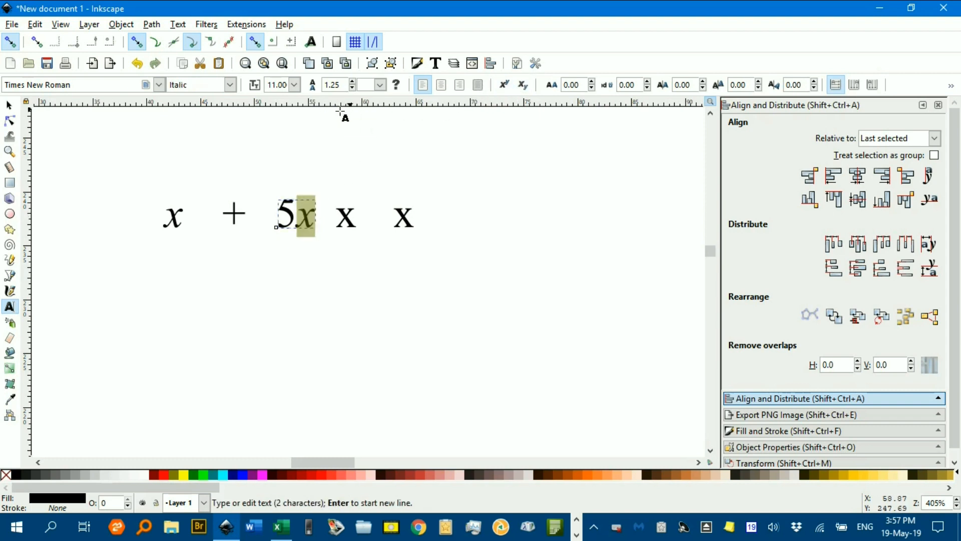
Replace the fourth x with a Unicode minus sign and the fifth x with "7"
left_click_drag(346, 218, 340, 221)
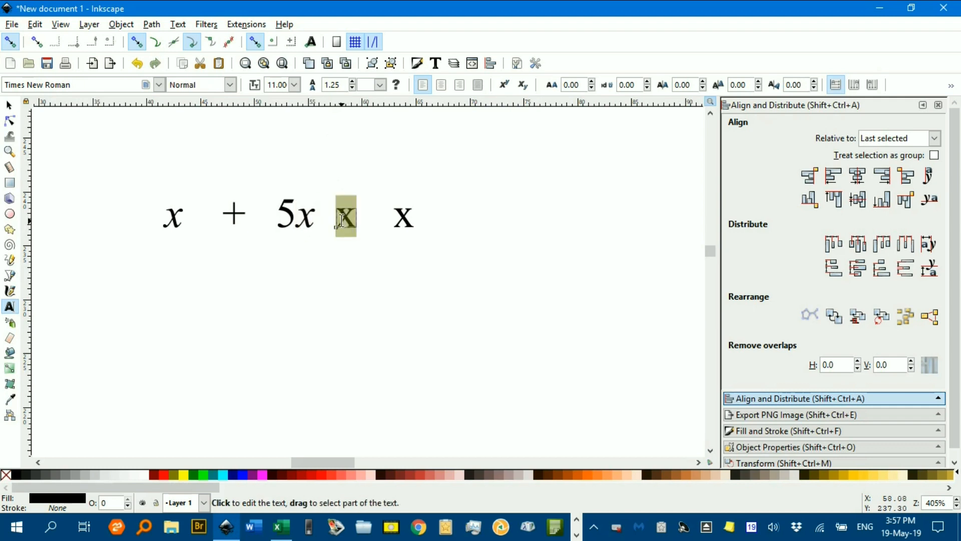
key("ctrl+u")
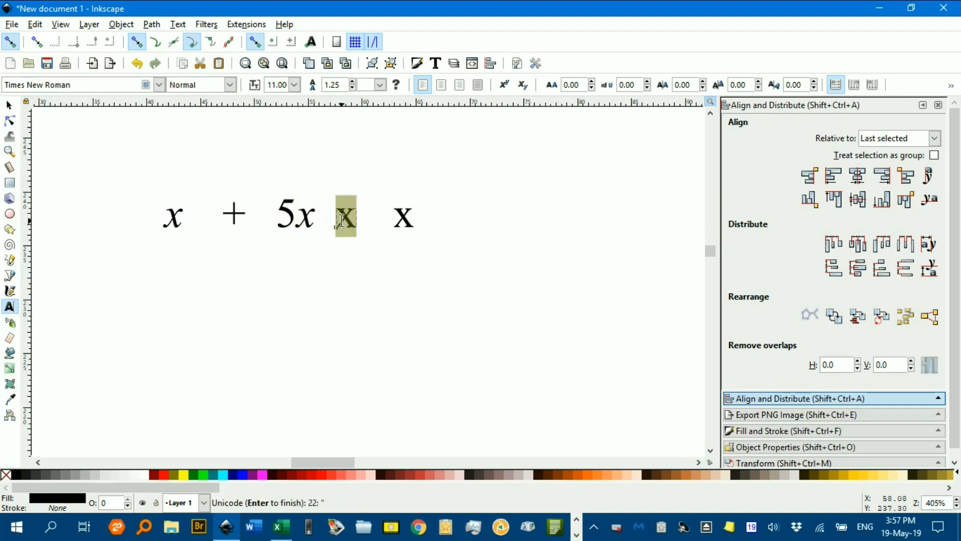
key("Return")
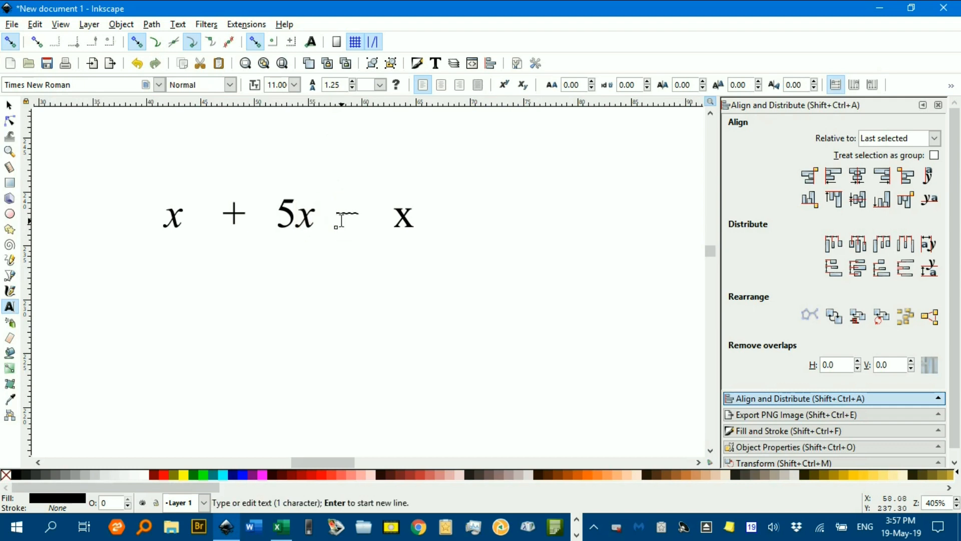
double_click(404, 215)
type("7")
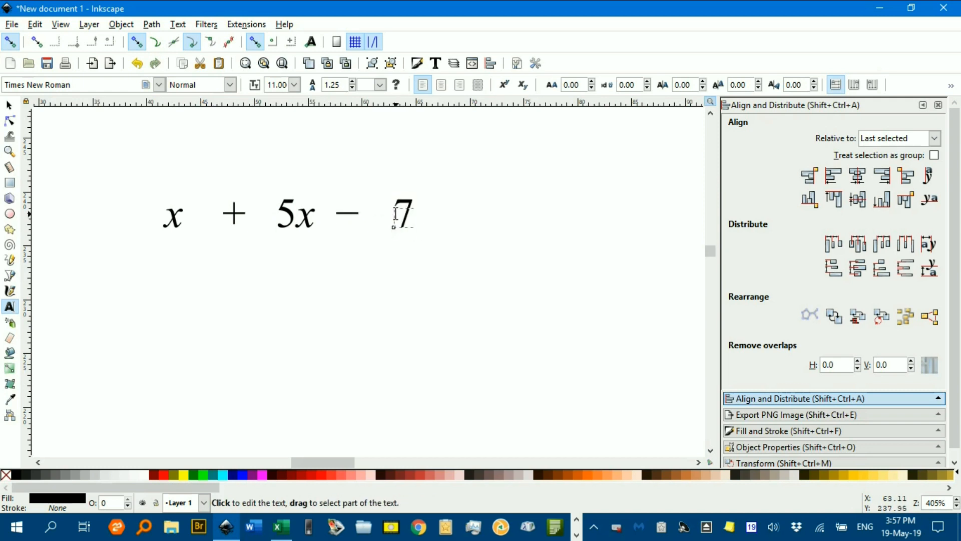
Move the plus sign, 5x, minus sign and 7 closer together so the row reads as the expression x + 5x − 7
left_click(8, 105)
left_click(145, 160)
mouse_move(294, 220)
left_mouse_down()
mouse_move(299, 180)
mouse_move(296, 233)
left_mouse_up()
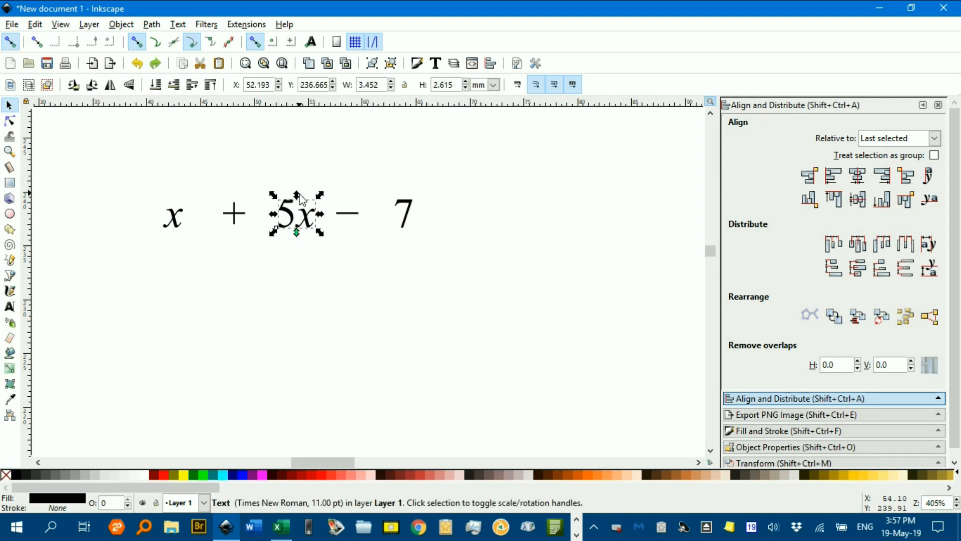
left_click(269, 180)
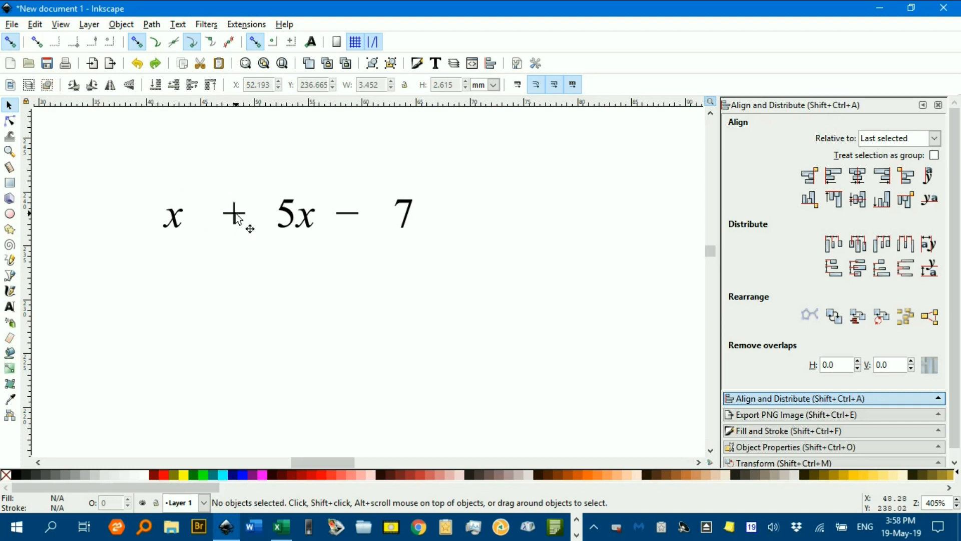
left_click_drag(231, 212, 205, 211)
left_click_drag(280, 215, 236, 220)
left_click_drag(356, 224, 312, 230)
left_click_drag(406, 202, 334, 217)
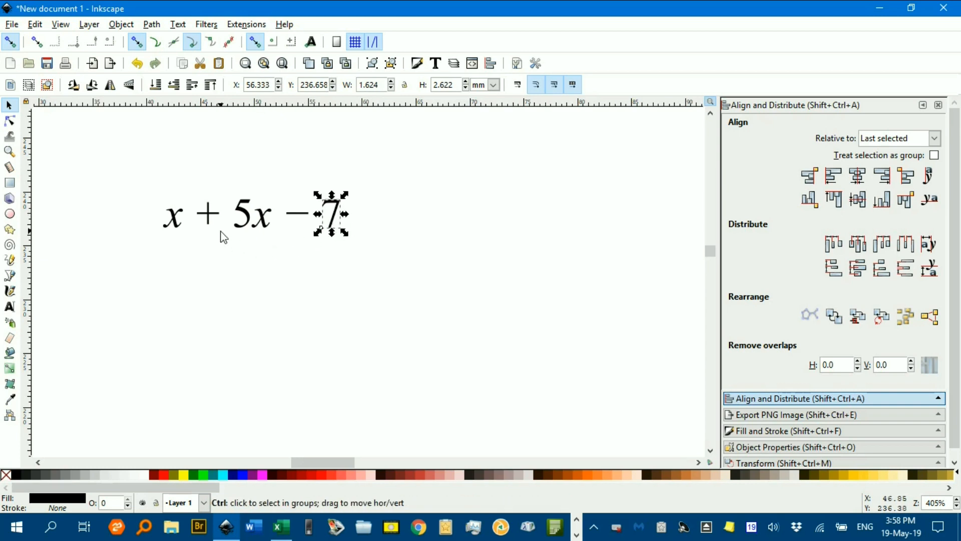
Lower the plus and minus signs together slightly so they sit better against the neighbouring terms
scroll(219, 236, "up", 2, "ctrl")
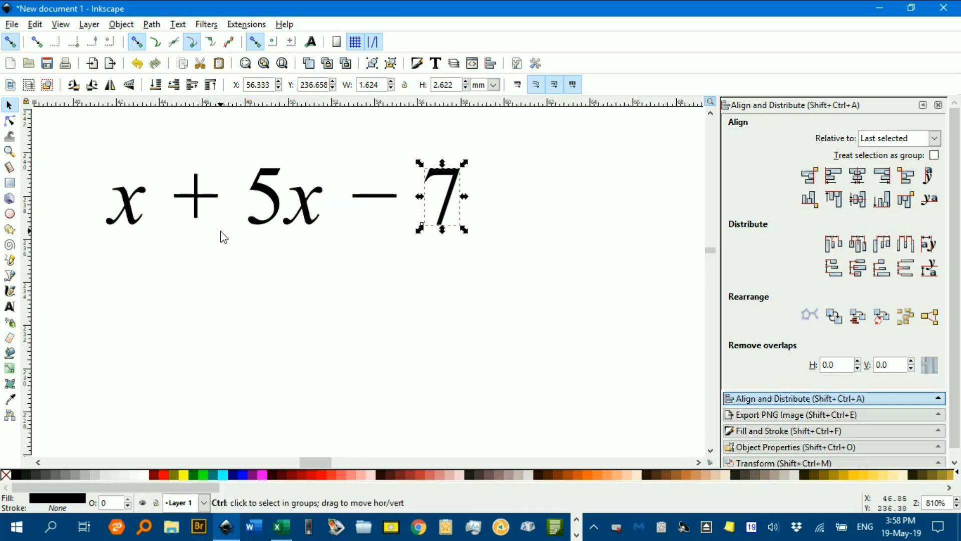
left_click(195, 197)
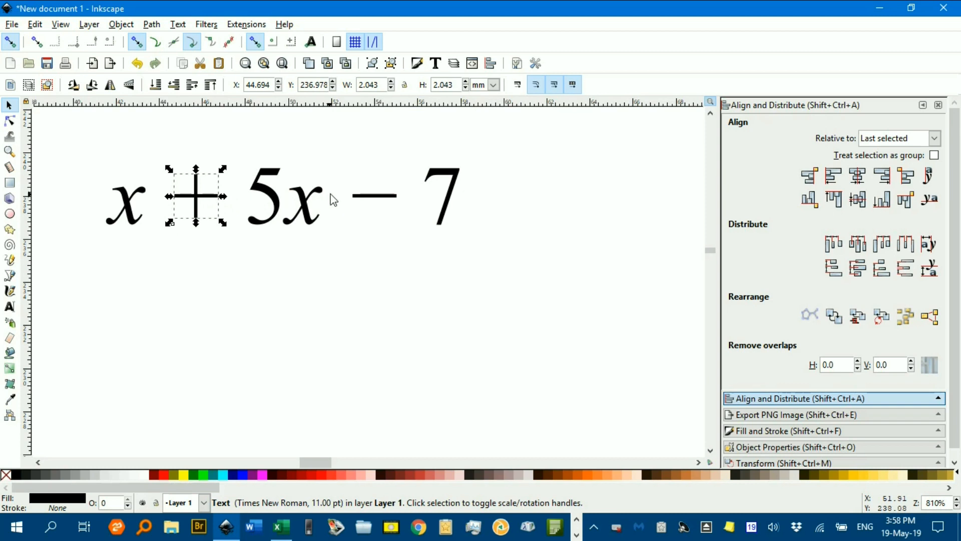
left_click(361, 202, "shift")
left_click_drag(362, 203, 360, 206)
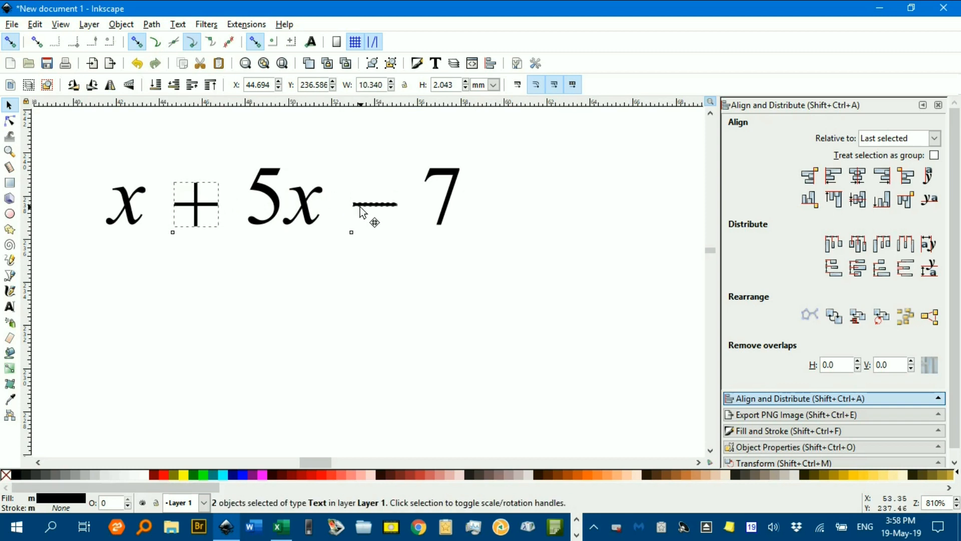
left_click(467, 213)
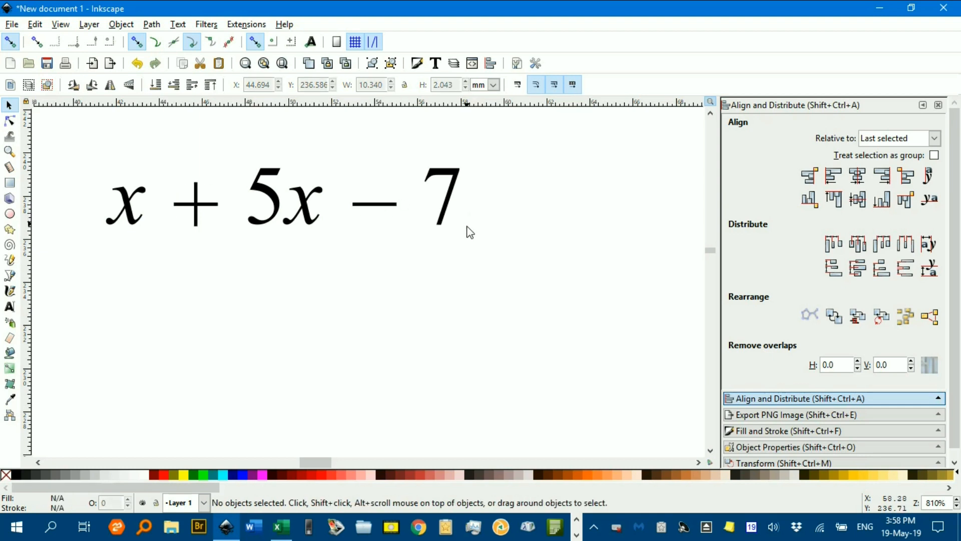
Group the five terms of x + 5x − 7 and move the group slightly down the page
scroll(455, 250, "down", 4, "ctrl")
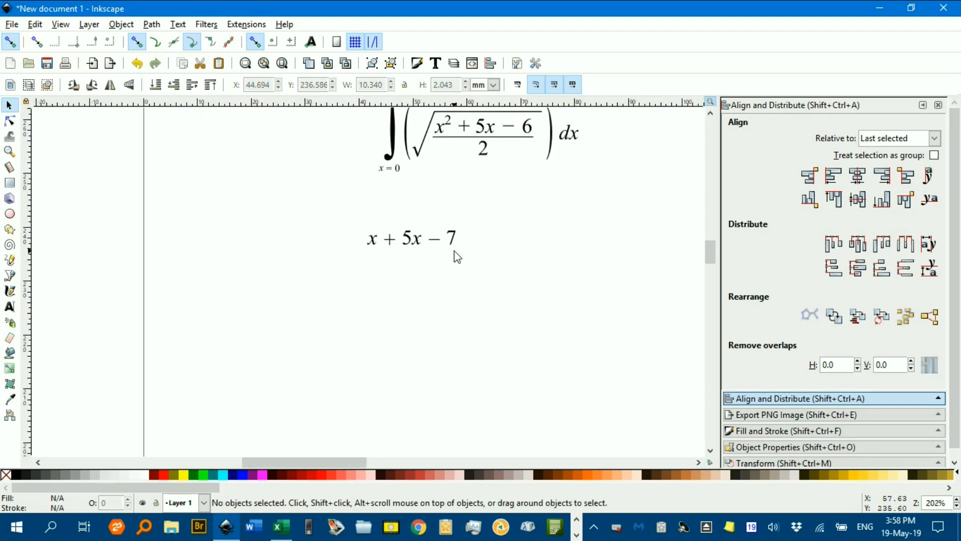
left_click_drag(449, 260, 369, 166)
left_click_drag(249, 128, 428, 183)
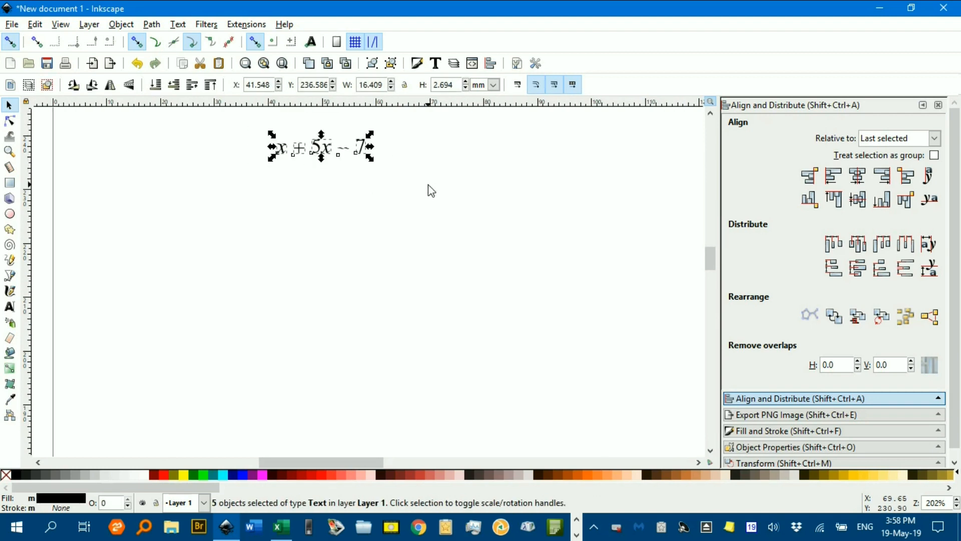
key("ctrl+g")
left_click_drag(331, 166, 332, 200)
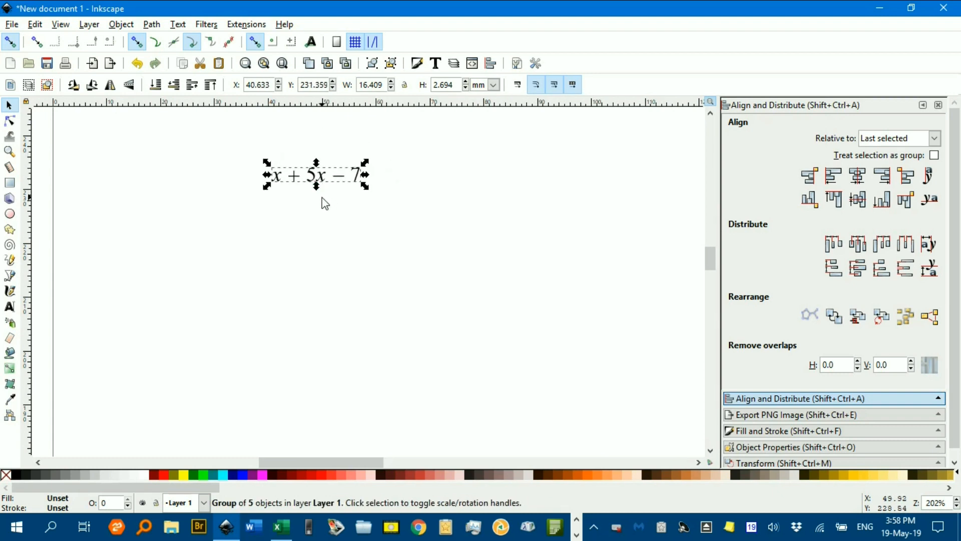
Try replacing the 5 inside the grouped expression with an upright 6, and undo these edits
scroll(329, 188, "up", 3)
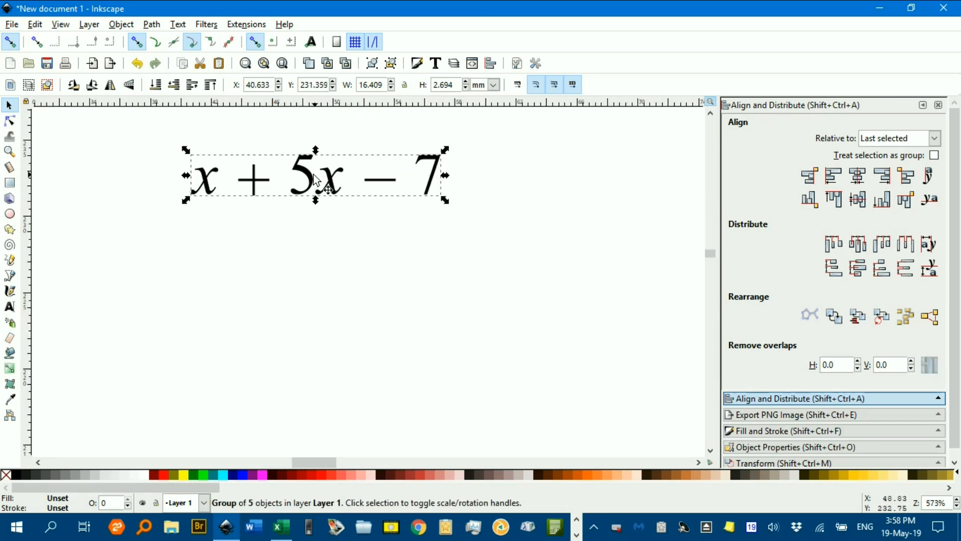
left_click(311, 179, "ctrl")
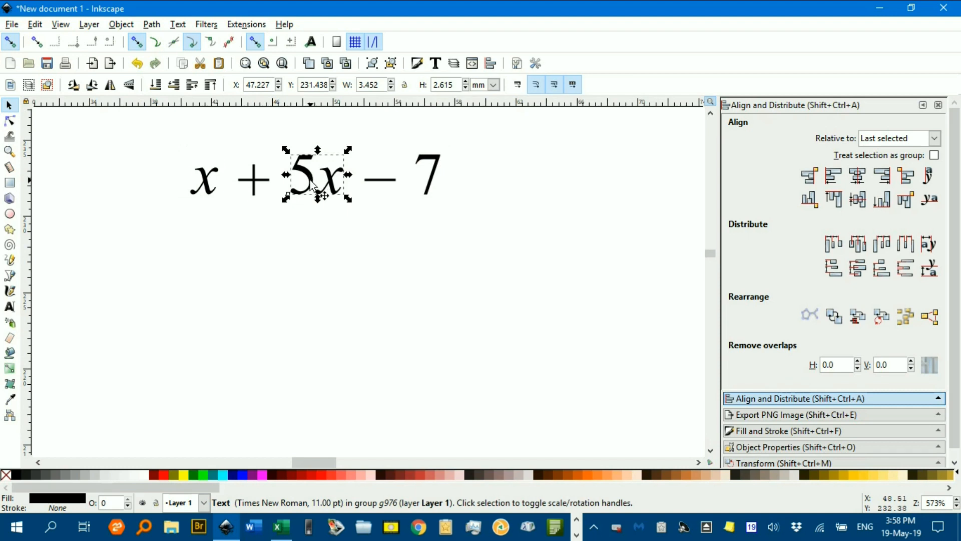
key("t")
left_click_drag(311, 186, 298, 180)
type("6")
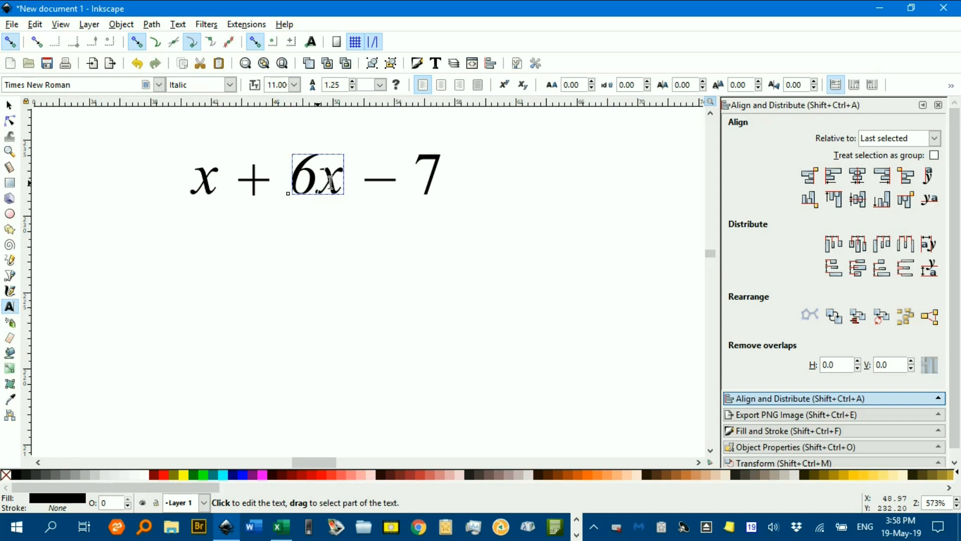
left_click(307, 180)
key("shift+Left")
key("ctrl+i")
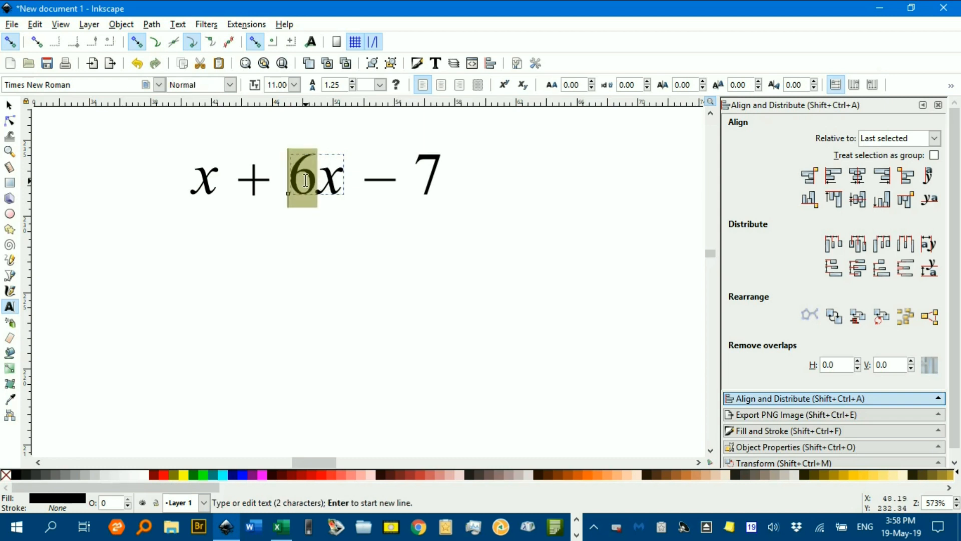
left_click(9, 105)
left_click(145, 179)
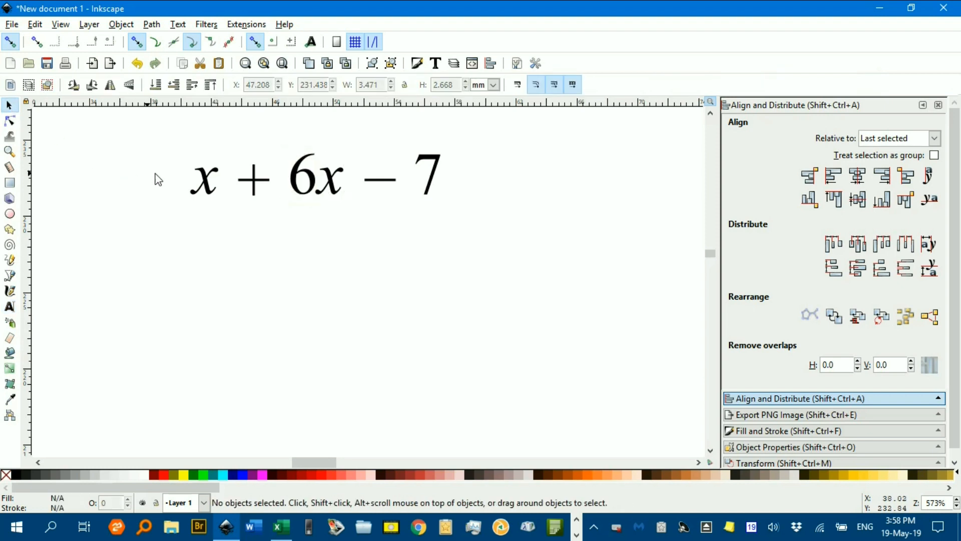
key("ctrl+z")
key("ctrl+z")
Insert a Unicode minus sign (2212) and enlarge it into a fraction bar about 16.3 mm wide directly beneath the expression
key("t")
left_click(279, 261)
key("ctrl+u")
type("2212")
key("Return")
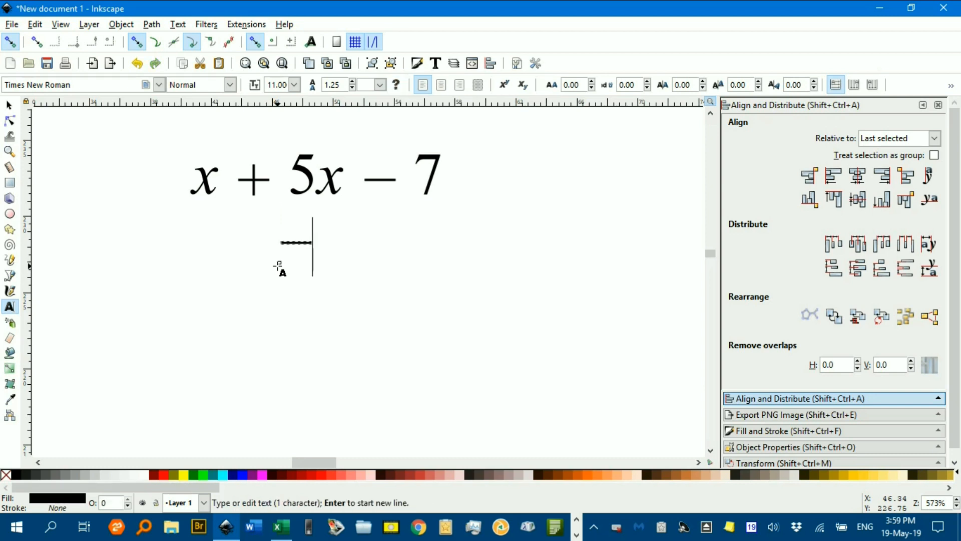
left_click(9, 105)
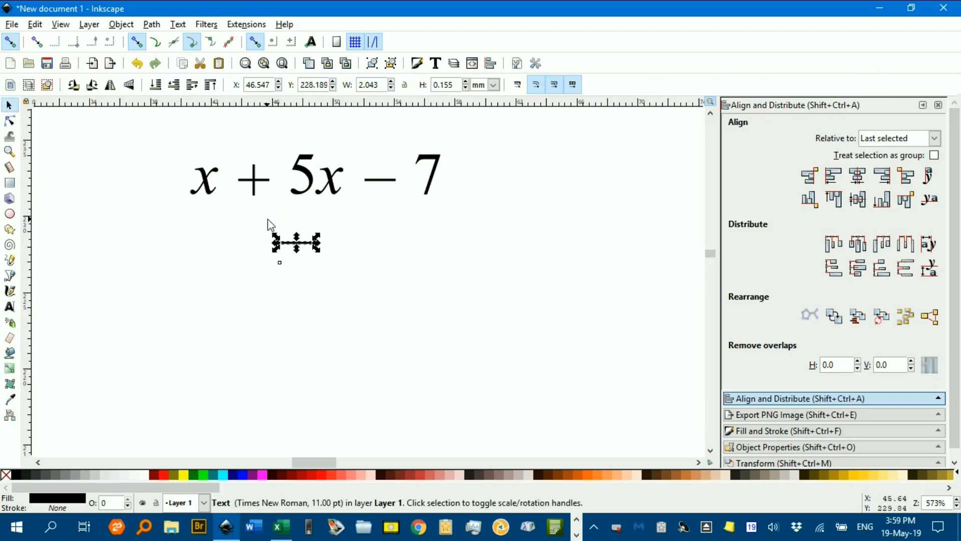
left_click_drag(317, 243, 448, 213)
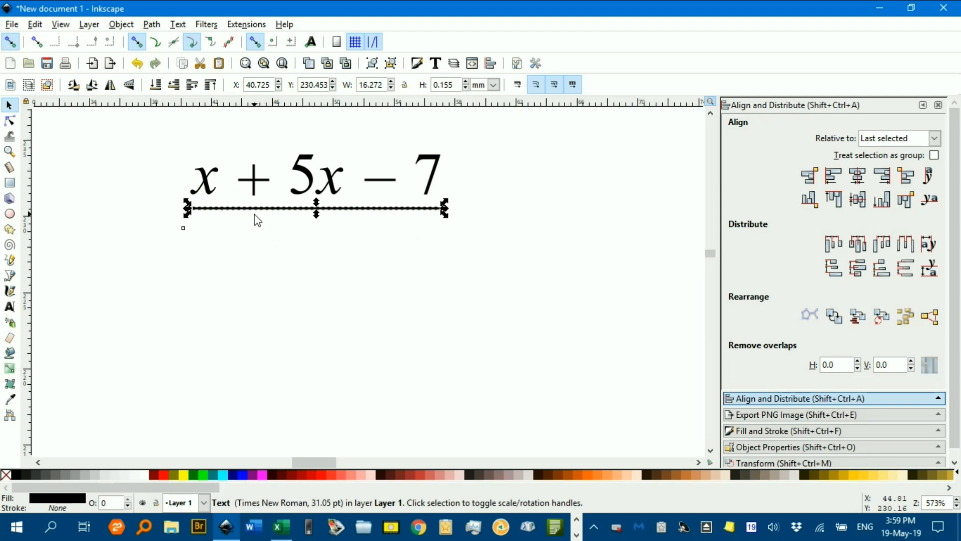
Shift the fraction bar slightly to the left beneath the expression
left_click(261, 241)
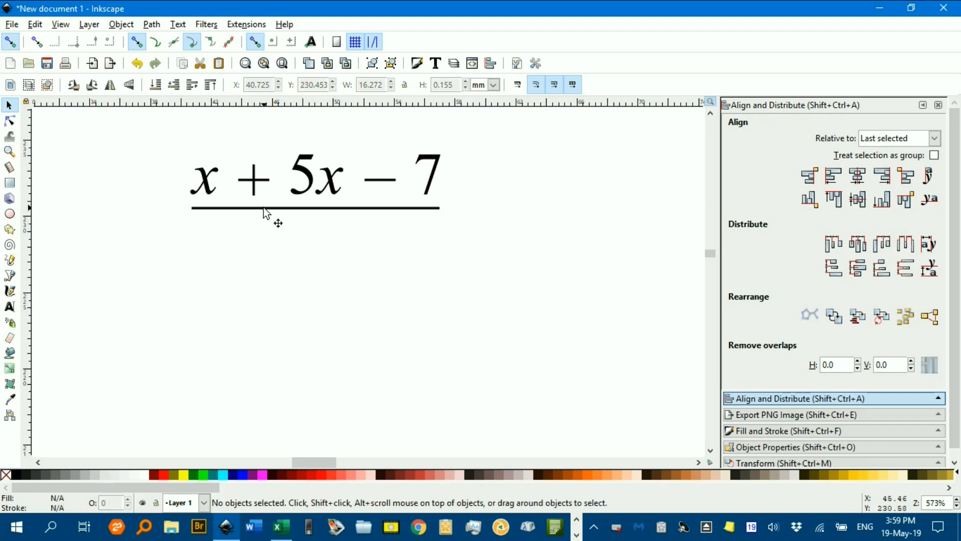
left_click_drag(263, 208, 258, 206)
left_click(276, 238)
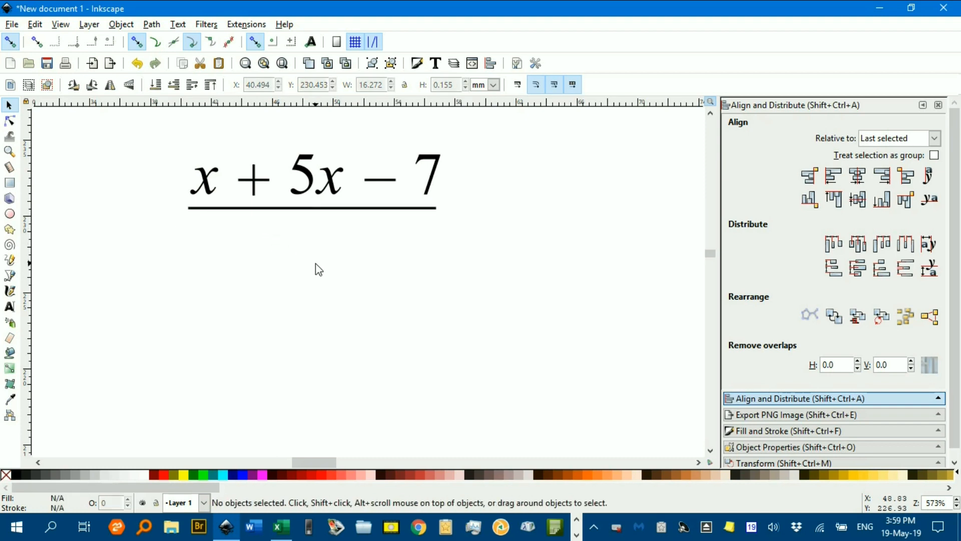
Add the text 3 and place it beneath the middle of the fraction bar as the denominator
key("t")
left_click(337, 316)
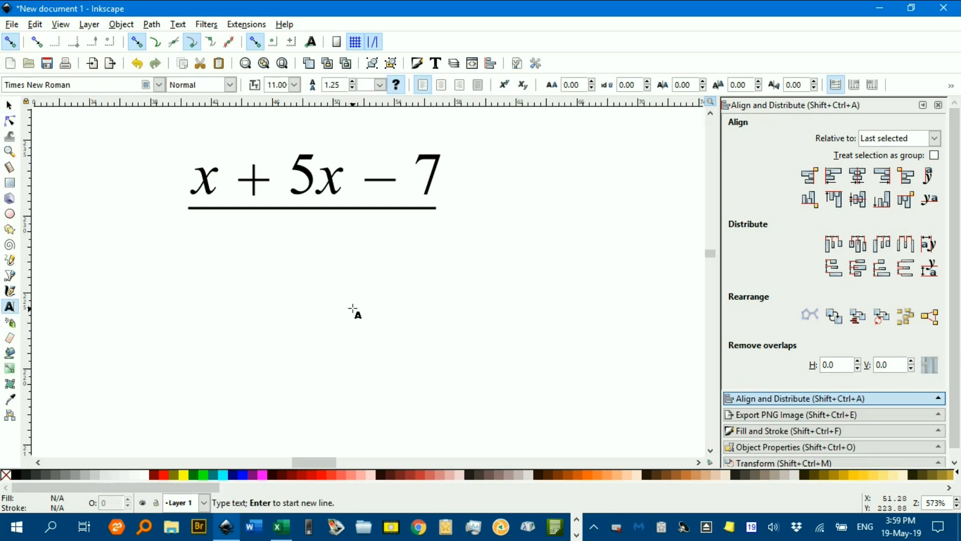
type("3")
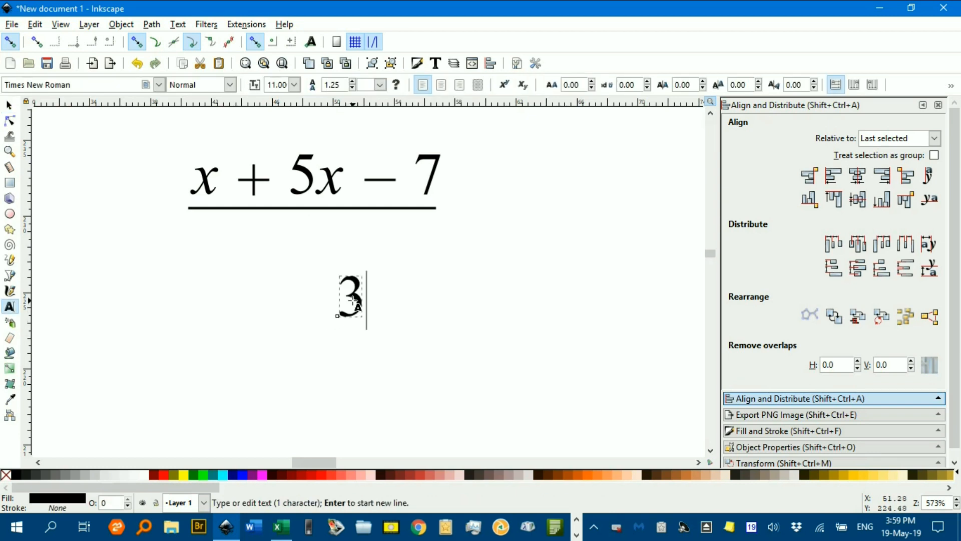
left_click(9, 104)
left_click_drag(358, 303, 316, 248)
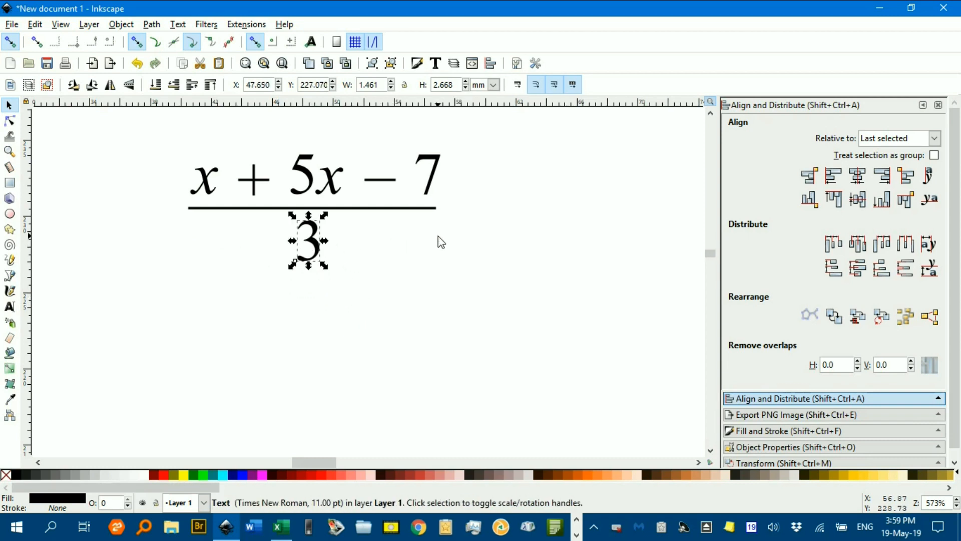
Centre the expression, bar and 3 on a common vertical axis, equalise their vertical gaps, and group them
scroll(441, 242, "up", 1)
left_click_drag(133, 150, 573, 360)
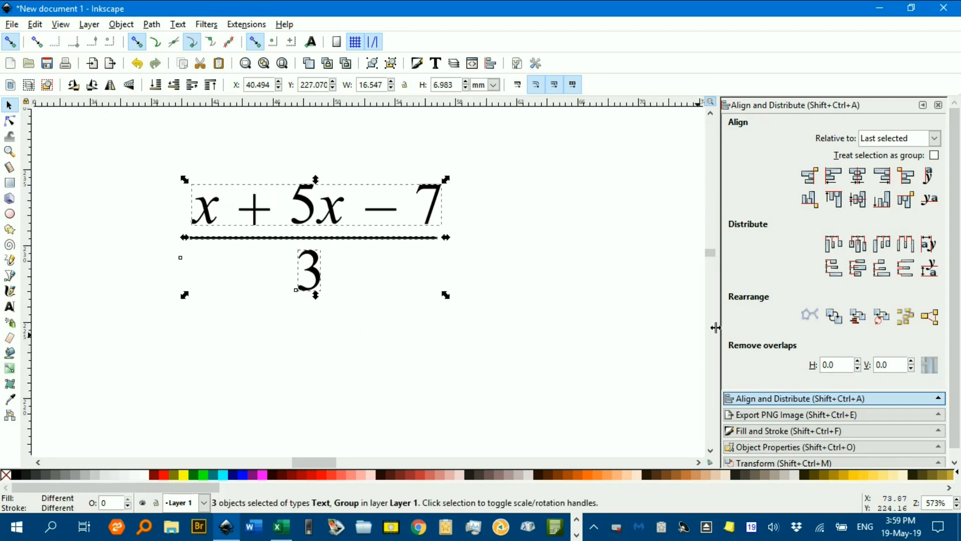
left_click(857, 176)
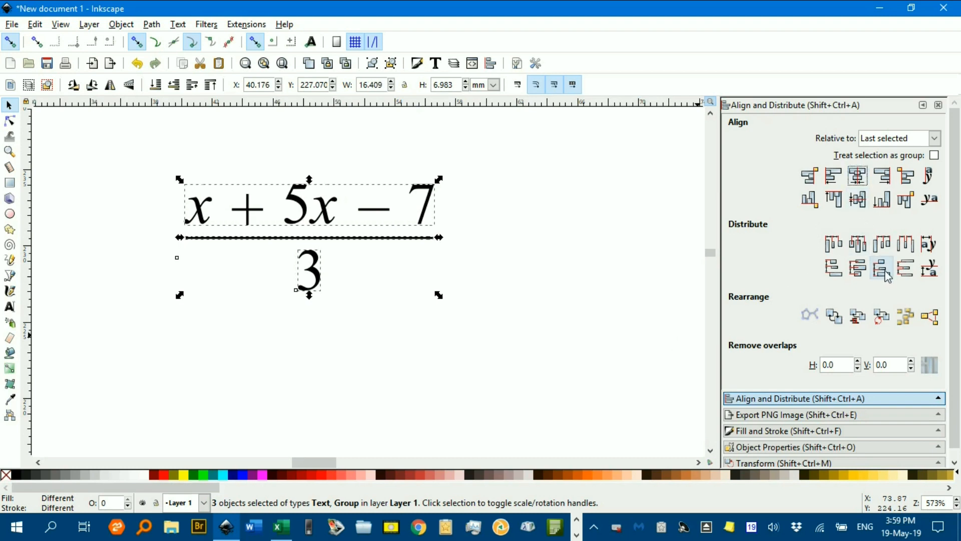
left_click(905, 268)
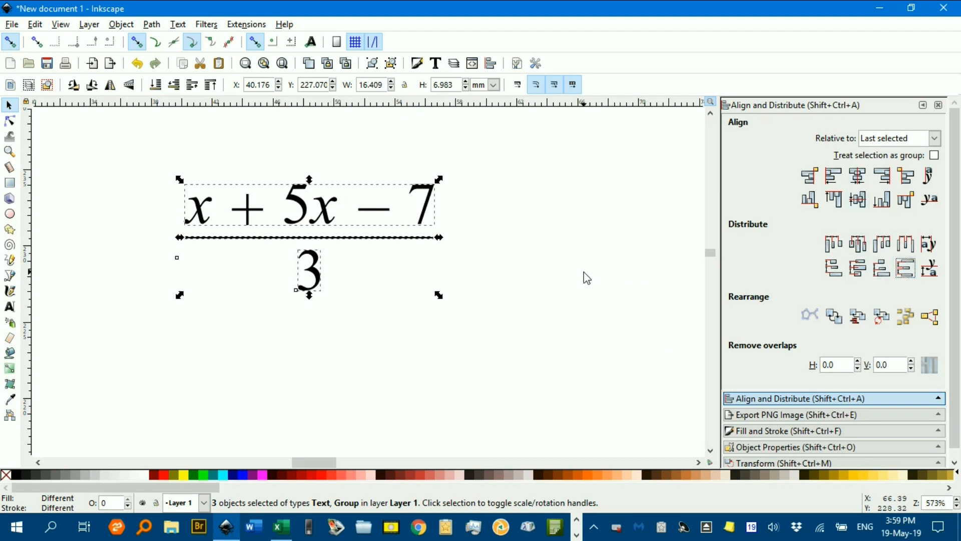
key("ctrl+g")
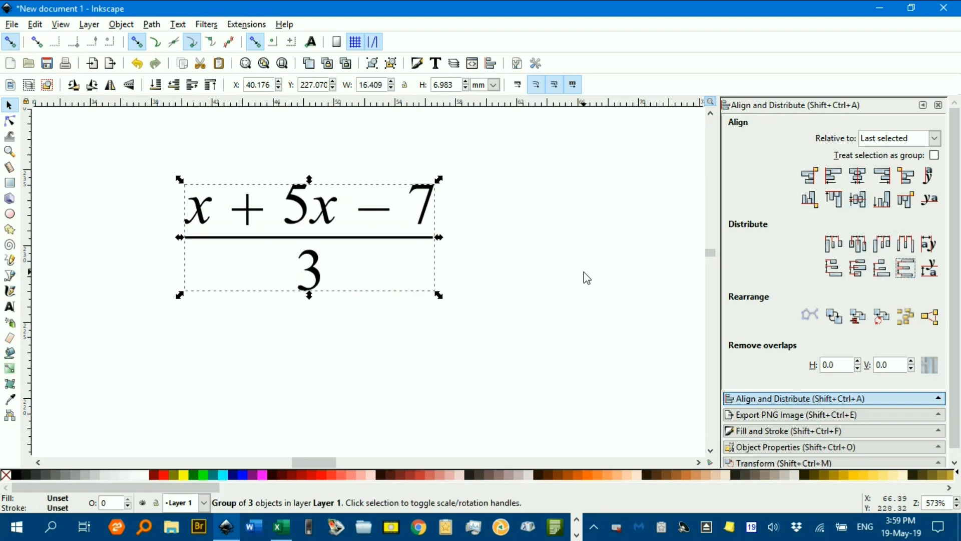
left_click(484, 258)
Insert a Unicode square root sign (221a) as separate text below the fraction
left_click_drag(329, 290, 427, 234)
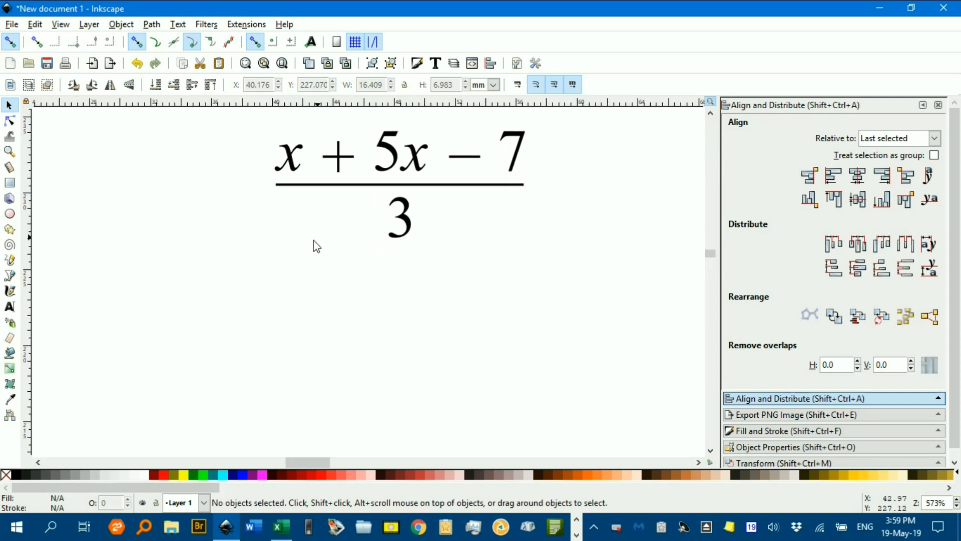
key("t")
left_click(256, 316)
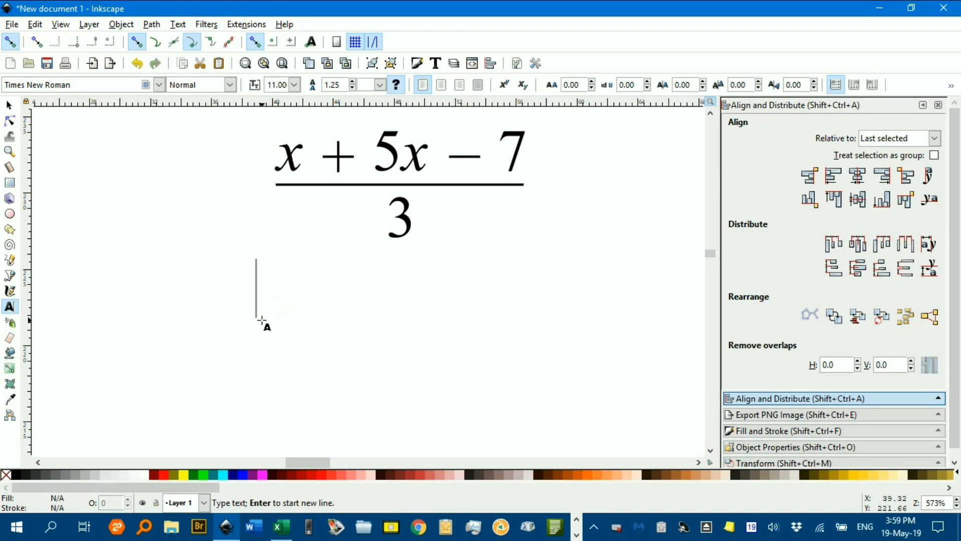
key("ctrl+u")
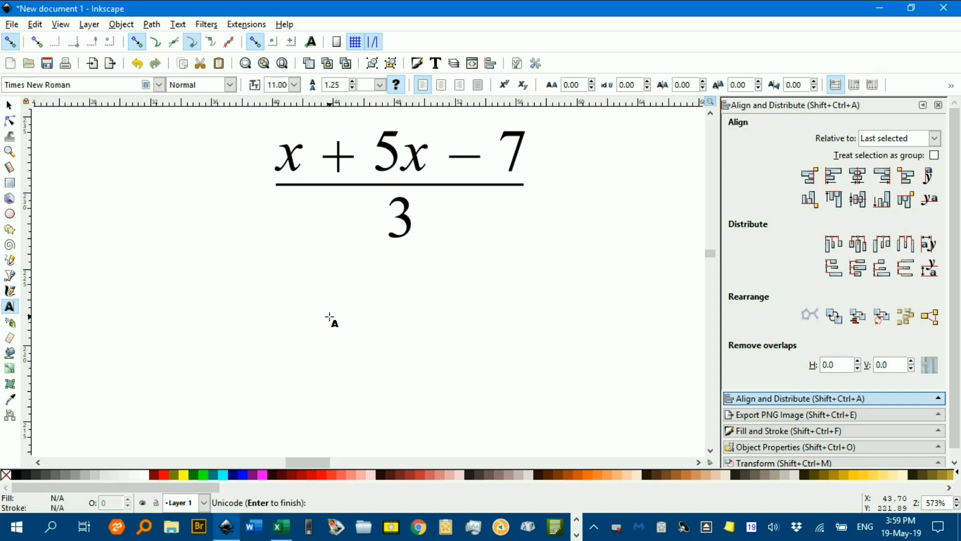
type("221a: √")
key("Return")
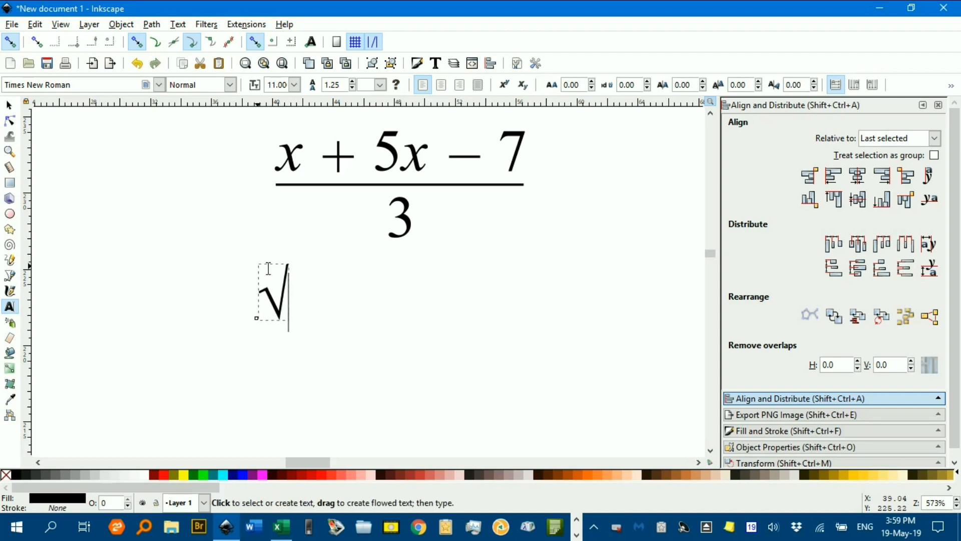
Change the root sign's font to sans-serif and convert the sign to a path
left_click(160, 85)
scroll(154, 104, "up", 1)
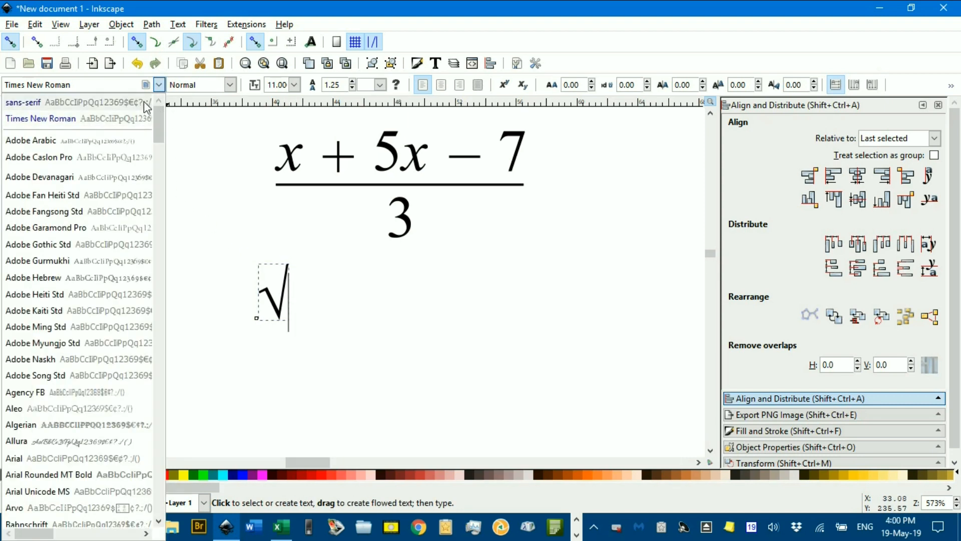
left_click(145, 102)
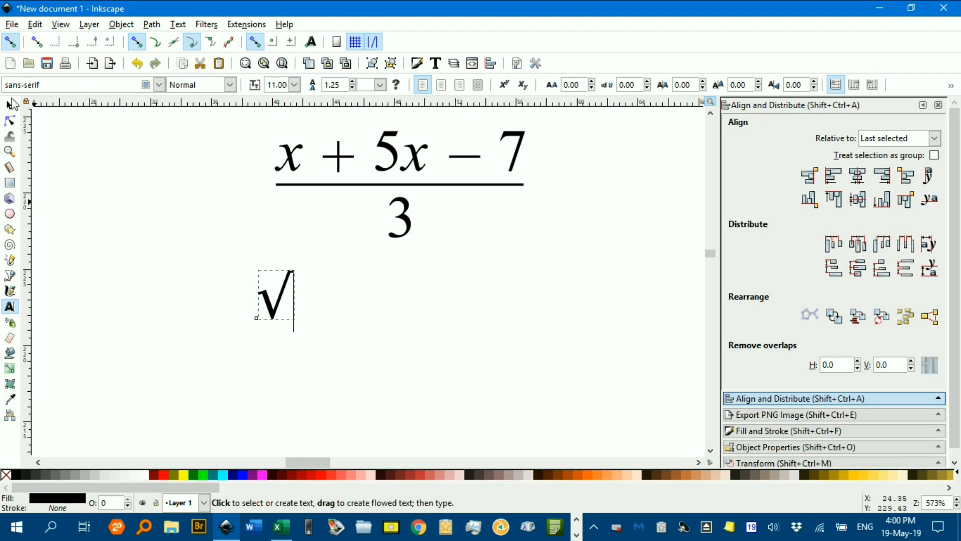
key("F1")
scroll(298, 288, "up", 3)
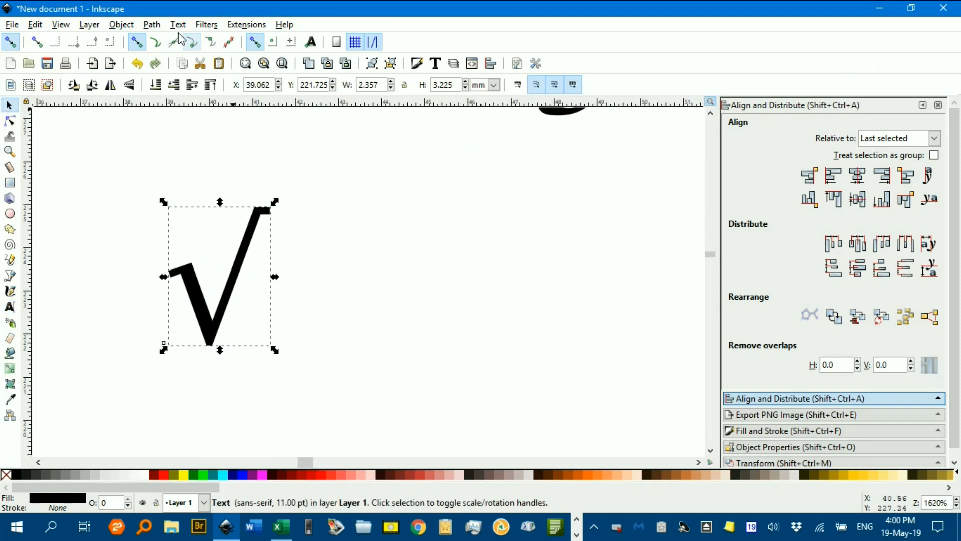
left_click(153, 25)
left_click(163, 42)
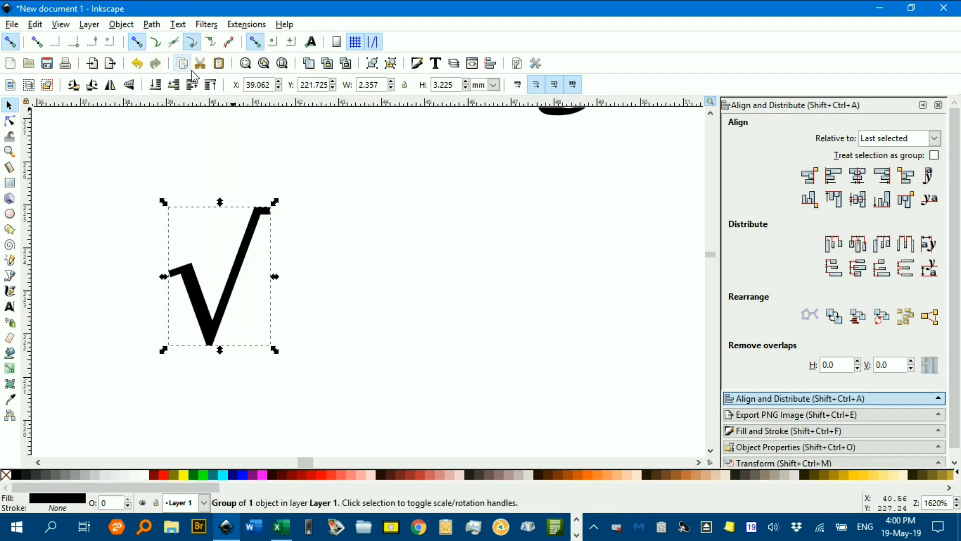
Stretch the root sign's top bar to the right by its end nodes, to an overall width of about 5.7 mm
key("n")
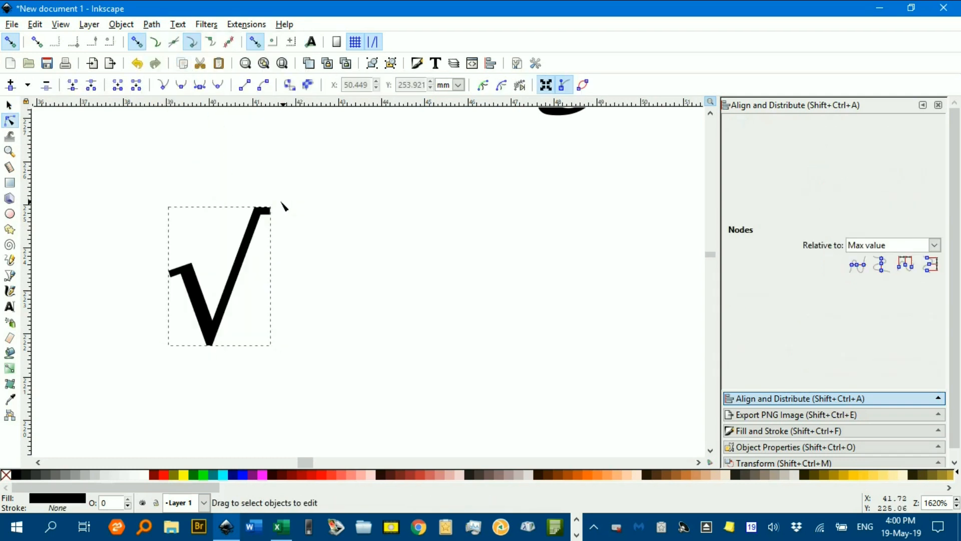
left_click(257, 218)
left_click_drag(278, 166, 695, 207)
scroll(614, 235, "down", 2)
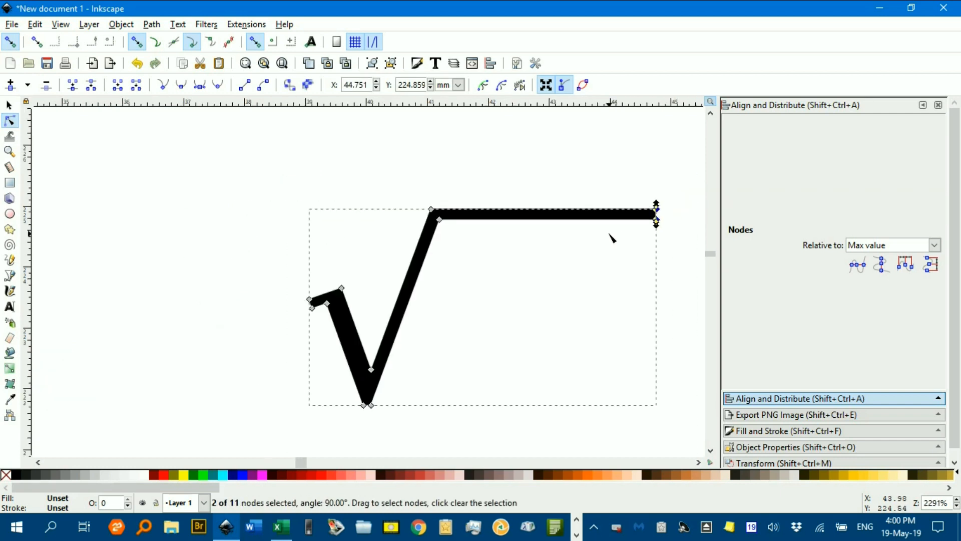
Move the root sign up to the start of the fraction, just before the x
scroll(603, 235, "down", 1)
scroll(483, 209, "down", 2)
left_click_drag(472, 208, 271, 274)
left_click(8, 105)
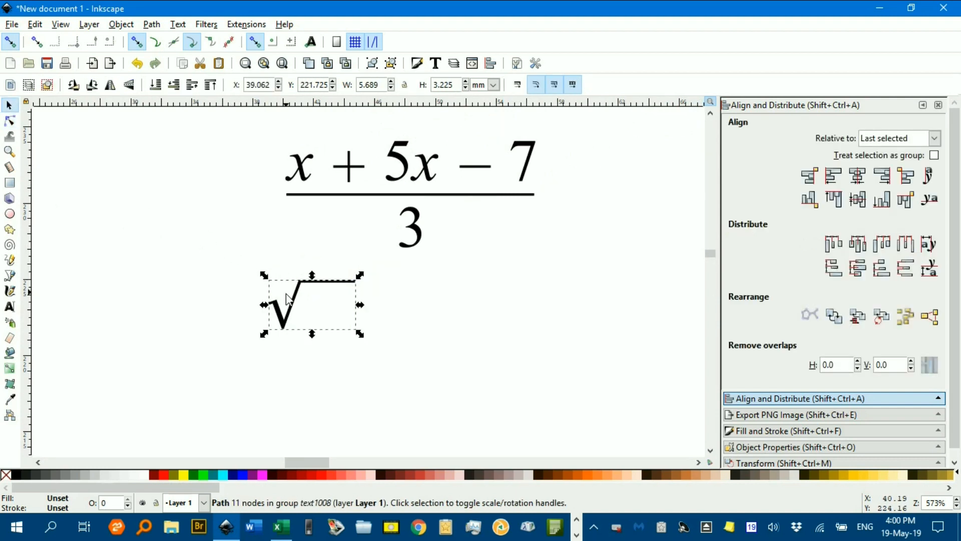
left_click_drag(292, 289, 272, 174)
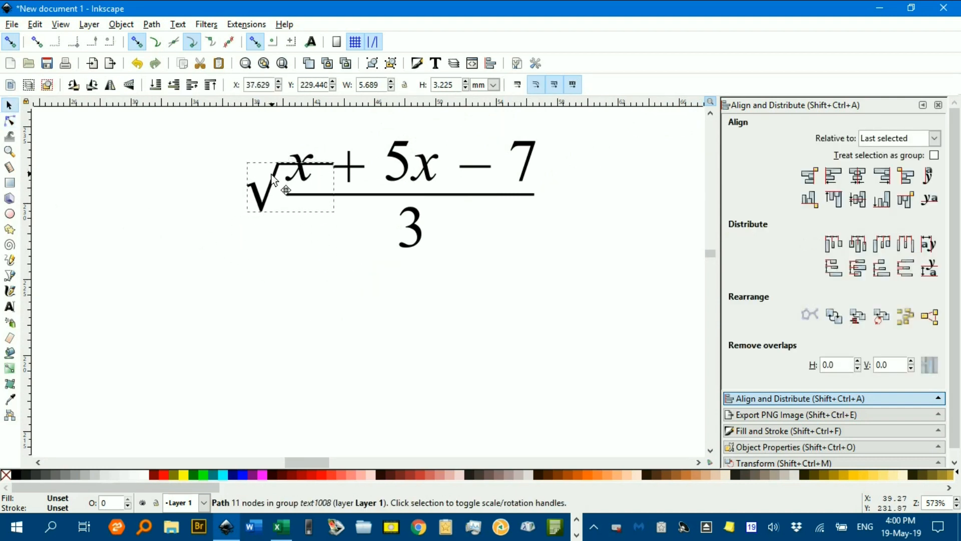
Extend the root's bar past the 7 to an overall width of about 20.3 mm, and raise the root above the expression
double_click(332, 164)
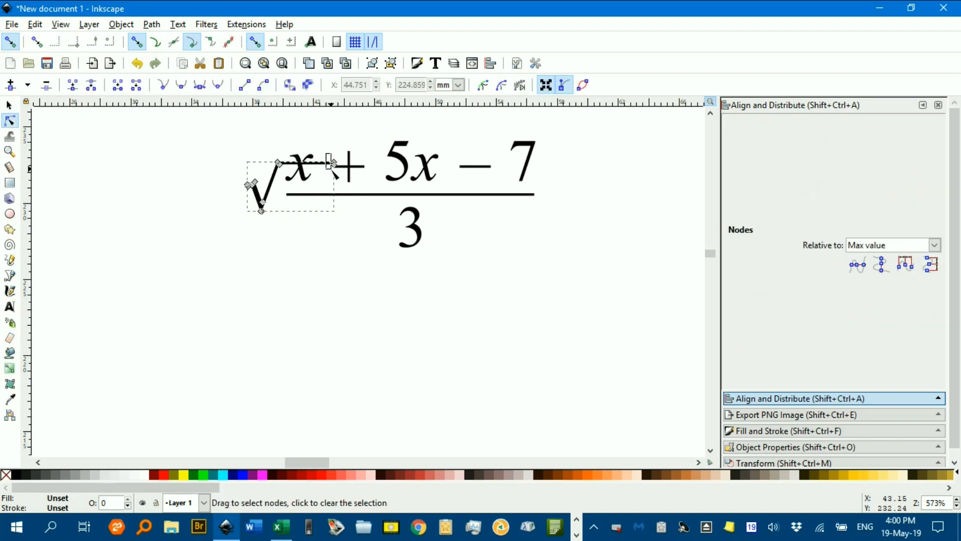
left_click_drag(334, 163, 557, 164)
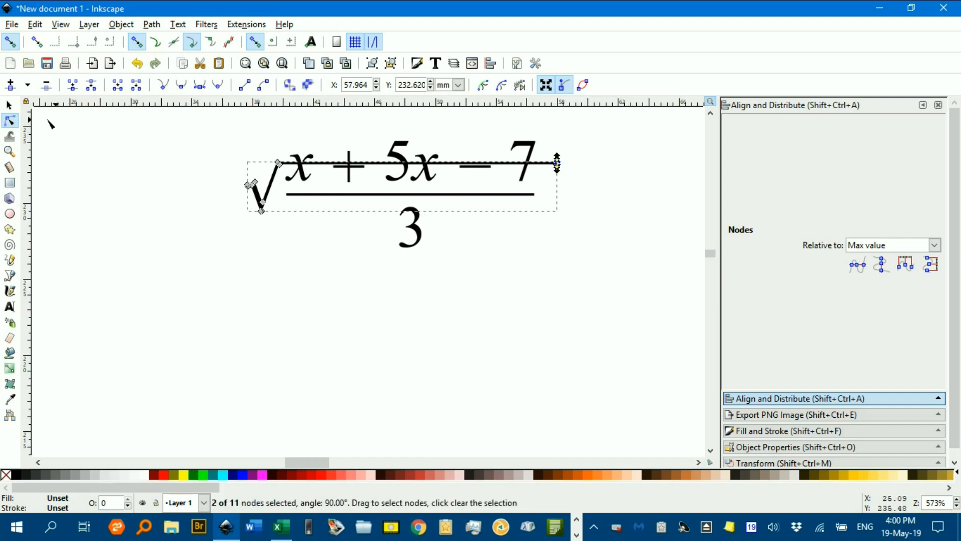
left_click(9, 106)
left_click(90, 133)
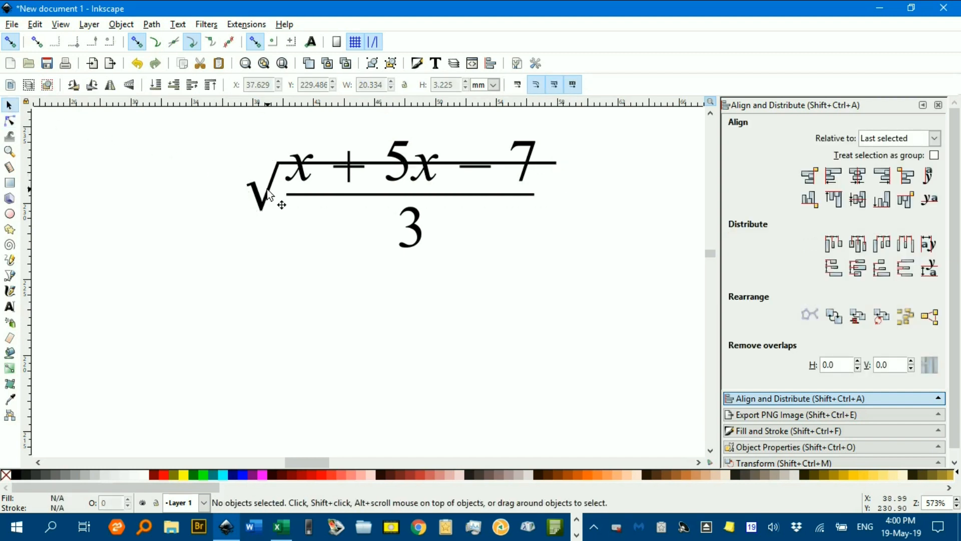
left_click(274, 166)
left_click_drag(274, 162, 275, 149)
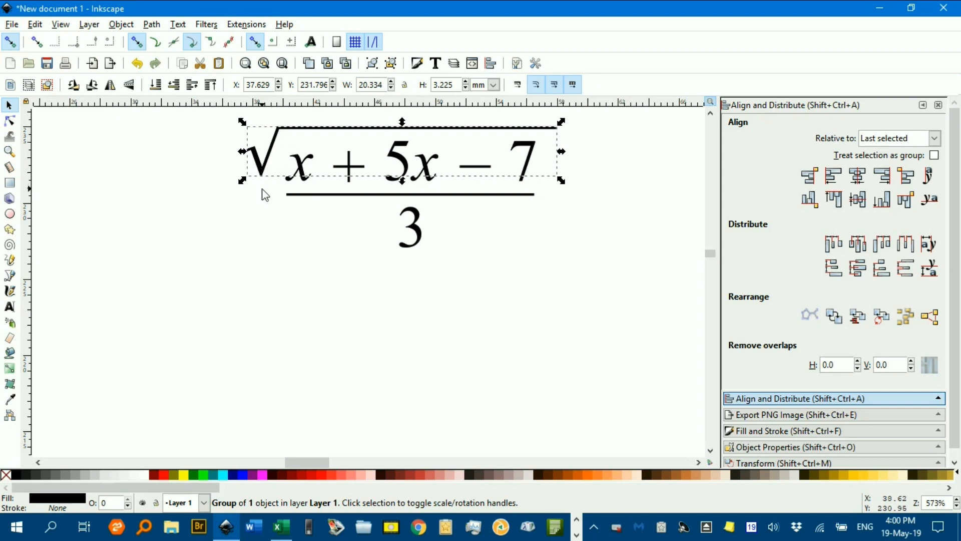
Add a guide line angled at 69.7° and move its origin onto the inner cusp node of the root sign
scroll(277, 269, "up", 1)
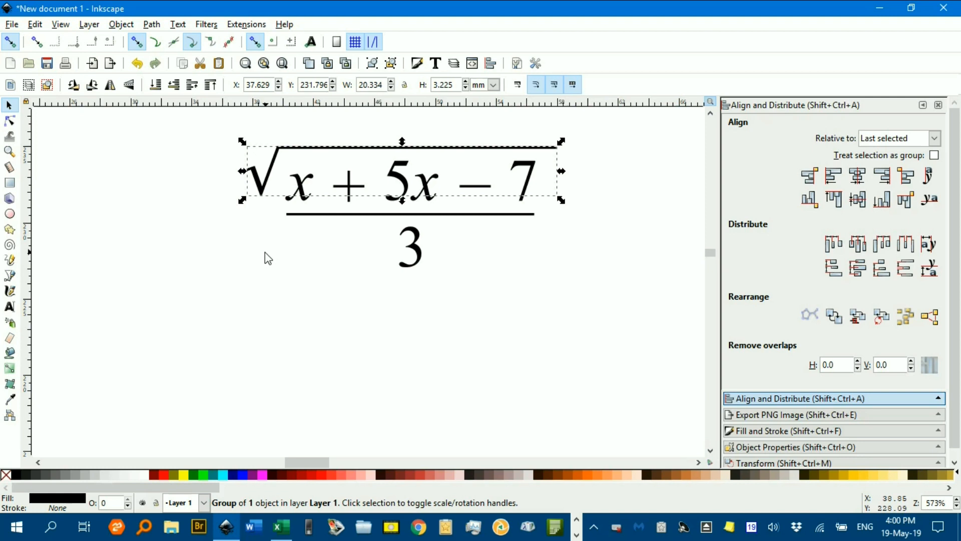
left_click_drag(28, 155, 150, 188)
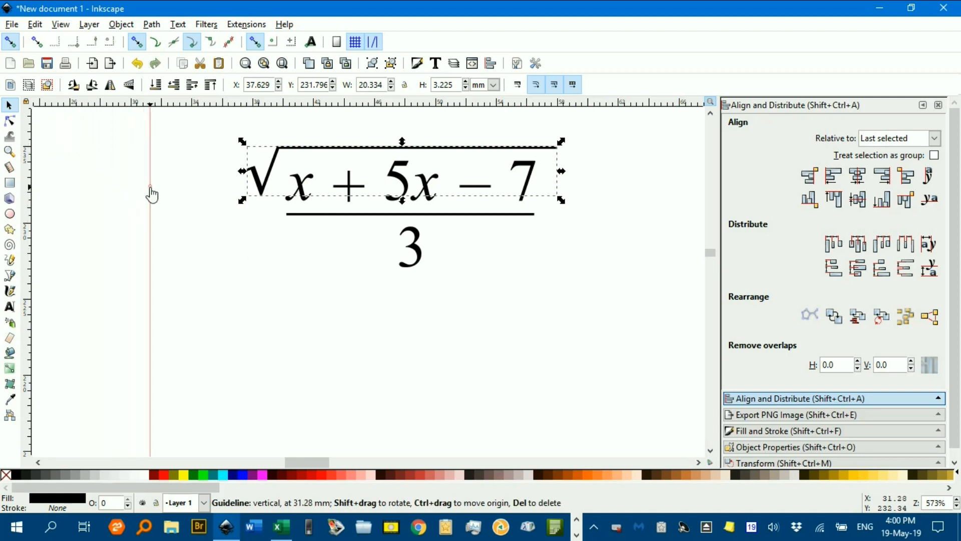
double_click(151, 218)
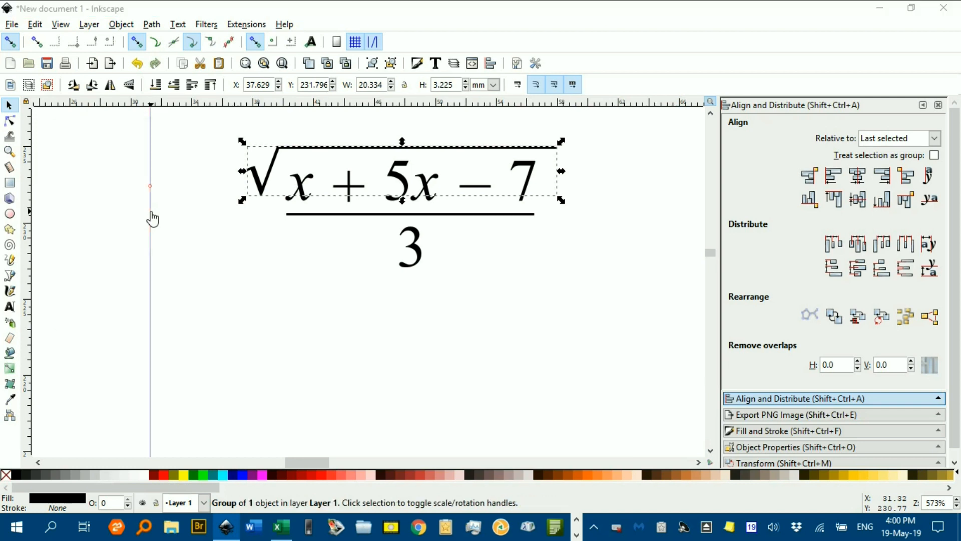
left_click_drag(185, 259, 142, 258)
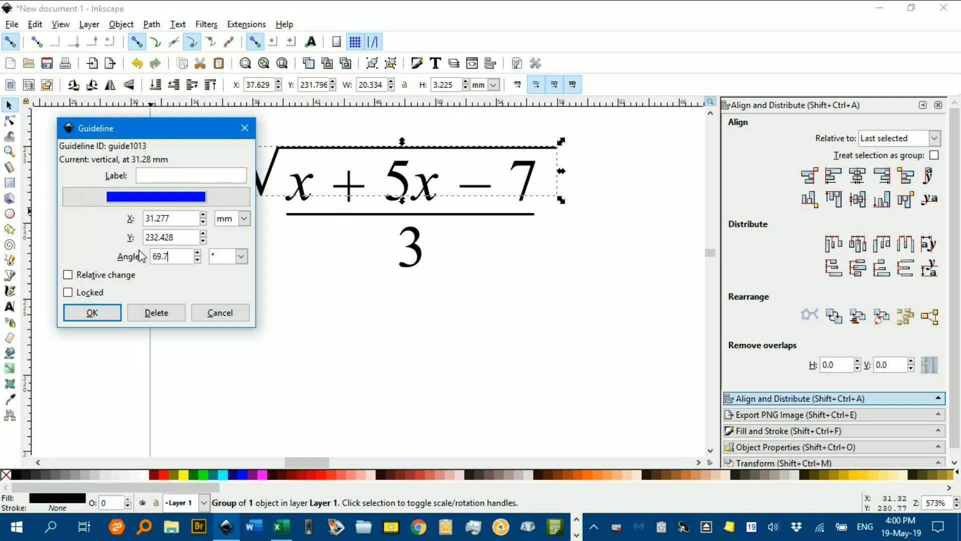
left_click(104, 318)
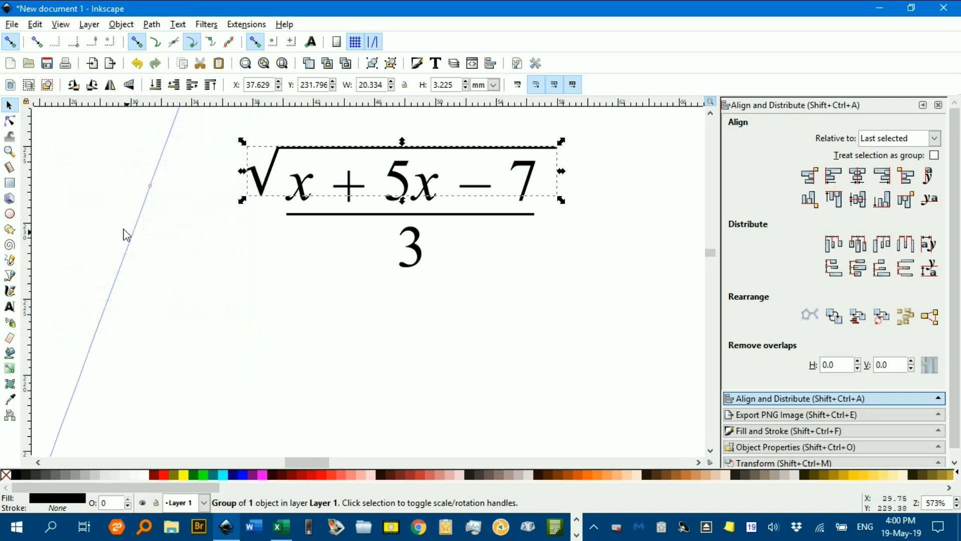
left_click(197, 175)
left_click_drag(157, 170, 262, 189)
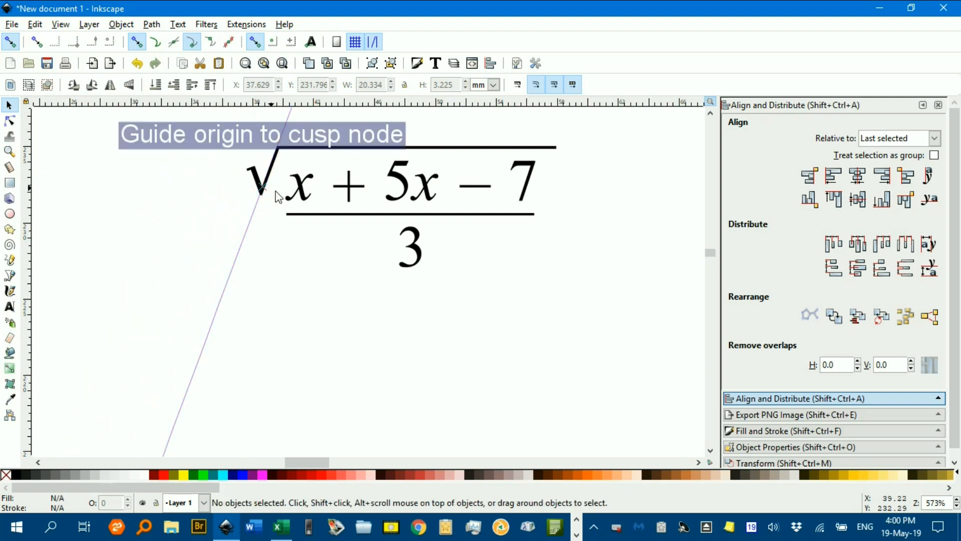
Move the root sign's lower seven nodes down along the angled guide, making the root about 22.3 mm wide and 8.4 mm high
scroll(294, 290, "up", 1)
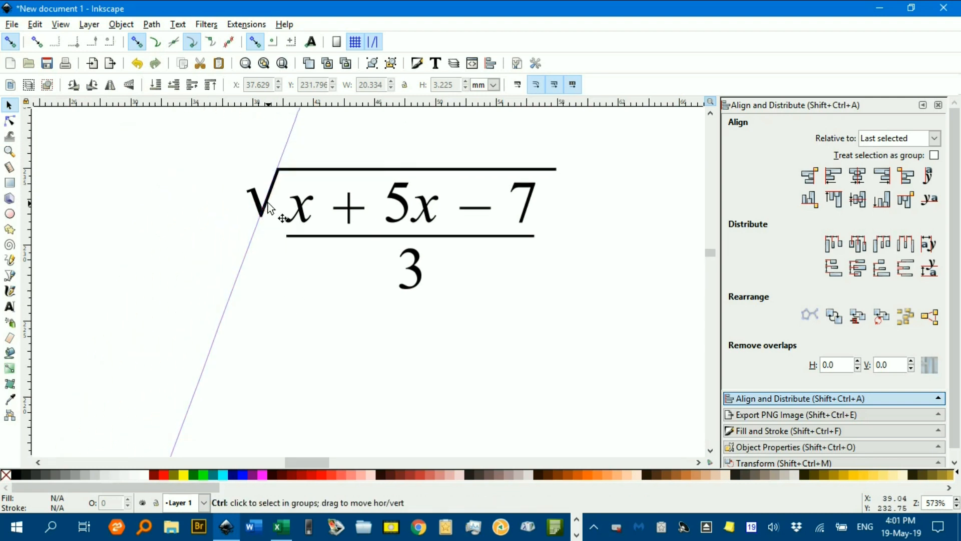
scroll(270, 206, "up", 3)
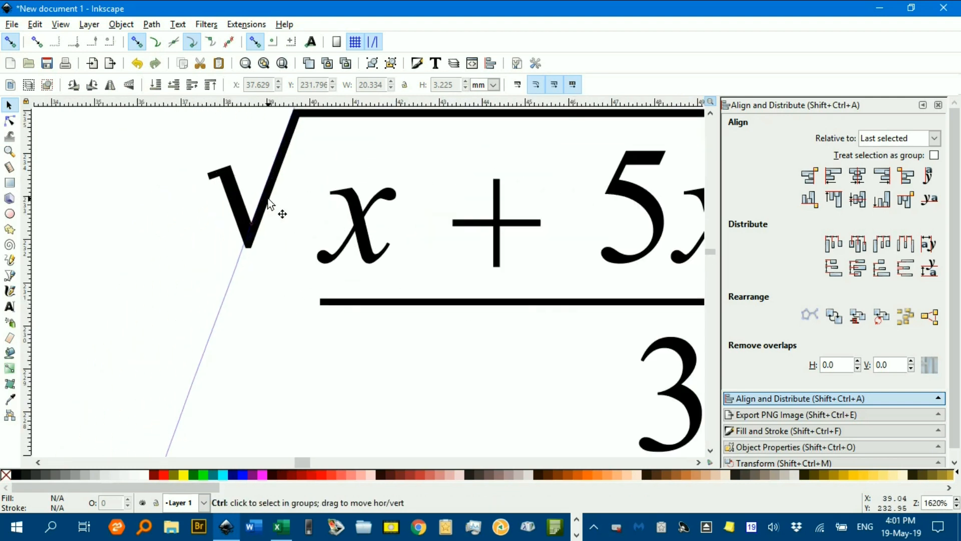
left_click(244, 218)
key("n")
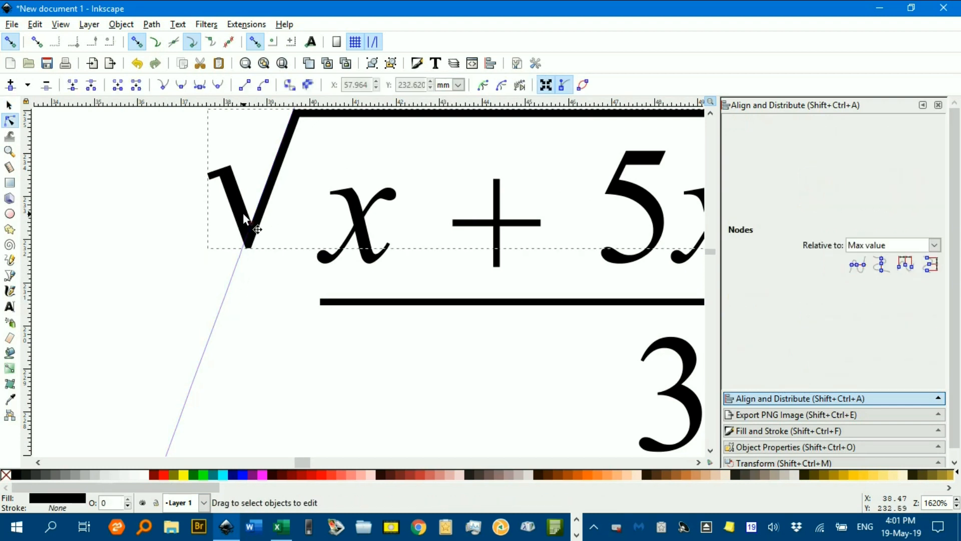
left_click(247, 218)
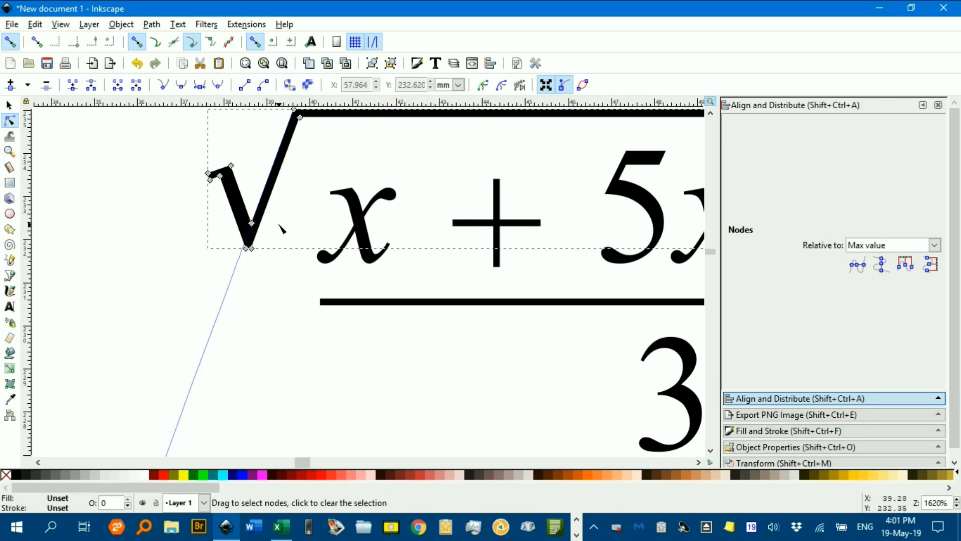
left_click_drag(175, 150, 291, 276)
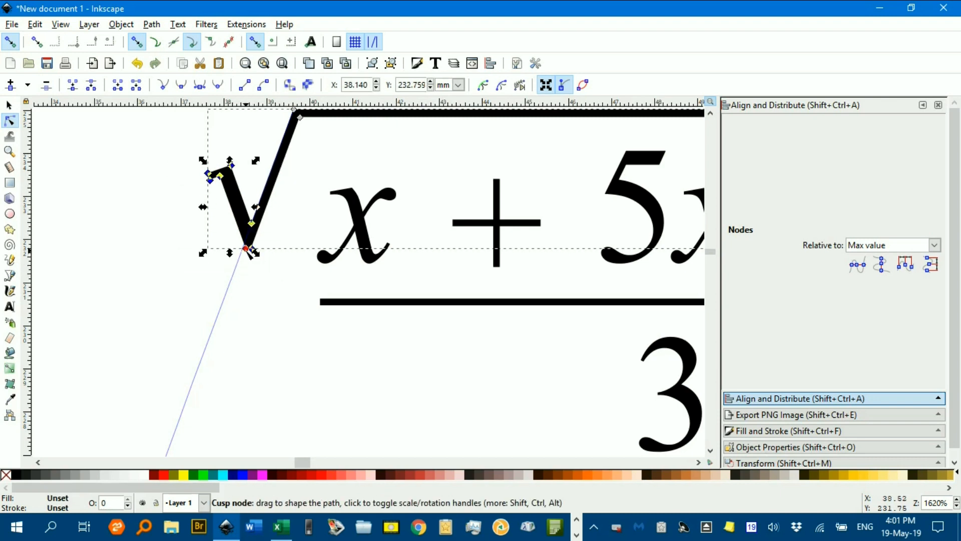
left_click_drag(247, 249, 167, 456)
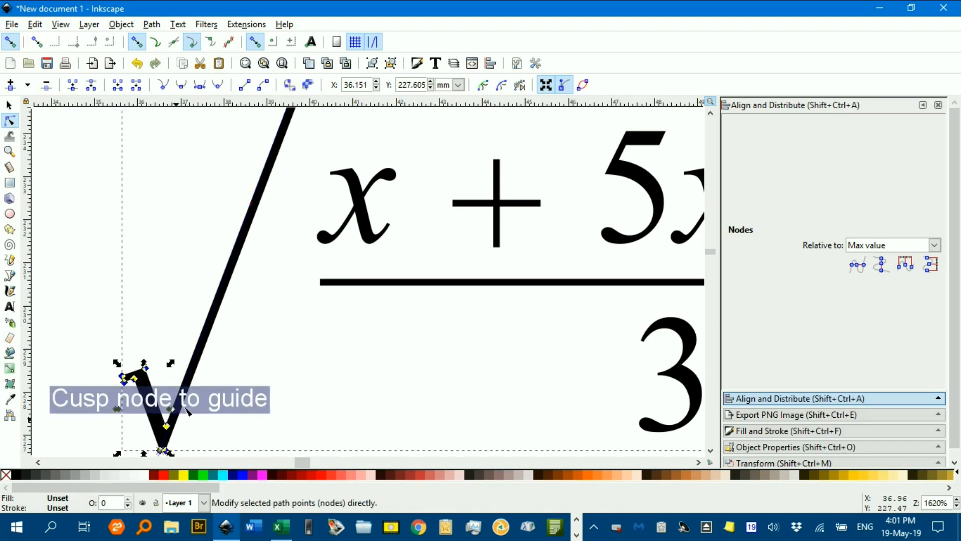
left_click(192, 42)
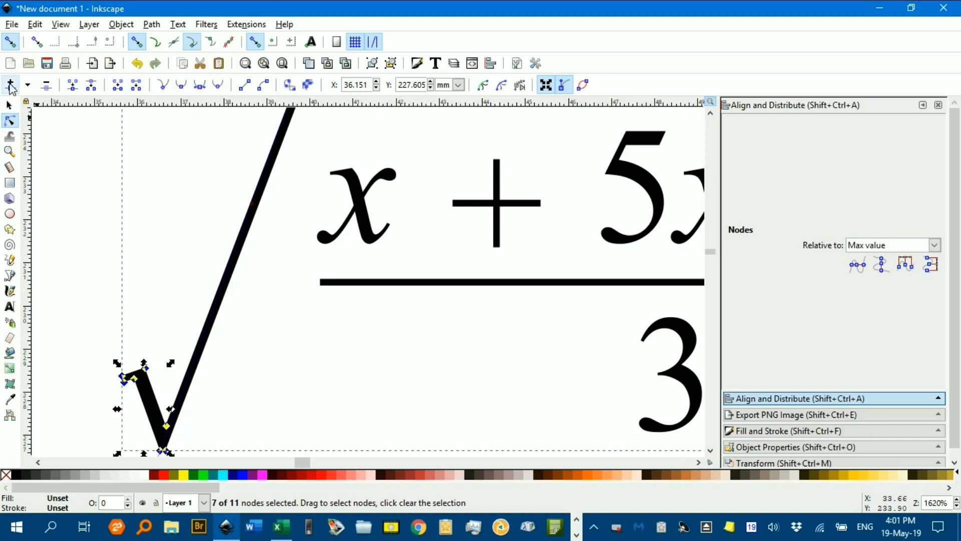
Remove the angled guide line running along the root sign
left_click(9, 105)
left_click(211, 208)
scroll(257, 225, "down", 3)
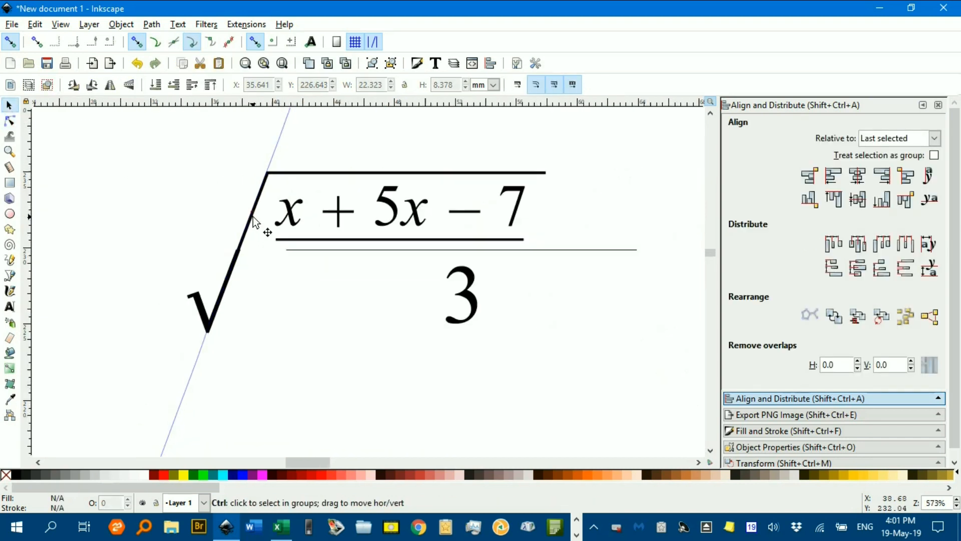
left_click_drag(279, 144, 6, 143)
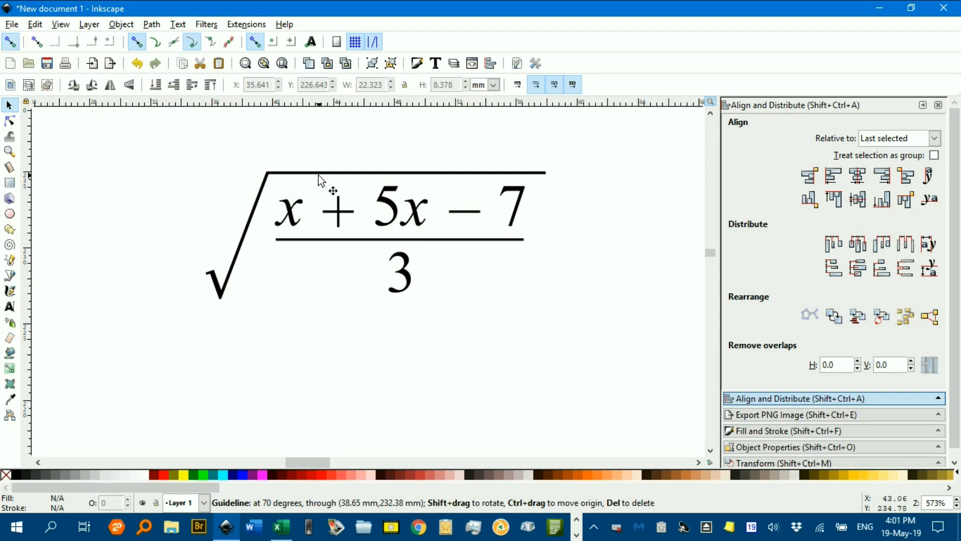
Add an integral sign as a Unicode text character in the empty area before the root
left_click_drag(318, 251, 406, 268)
key("t")
left_click(145, 244)
key("ctrl+u")
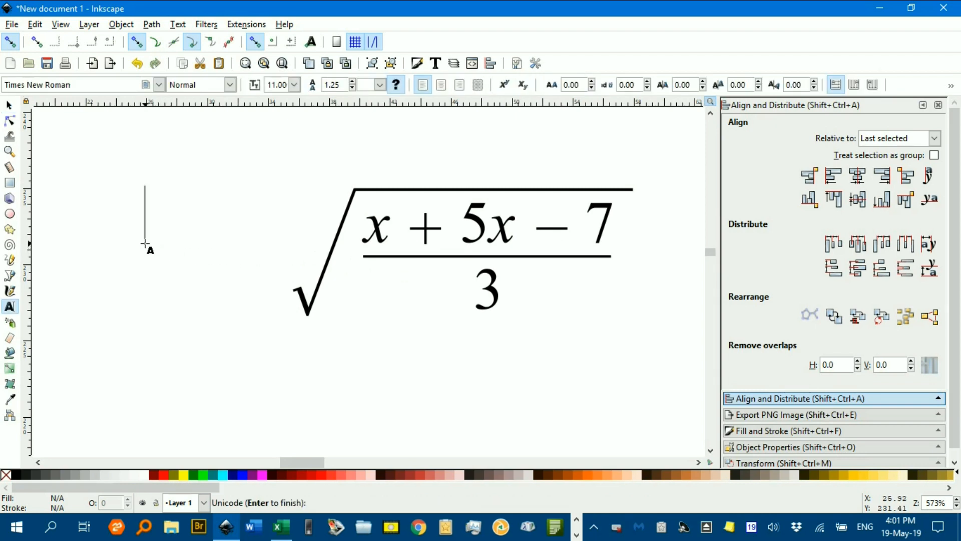
key("Return")
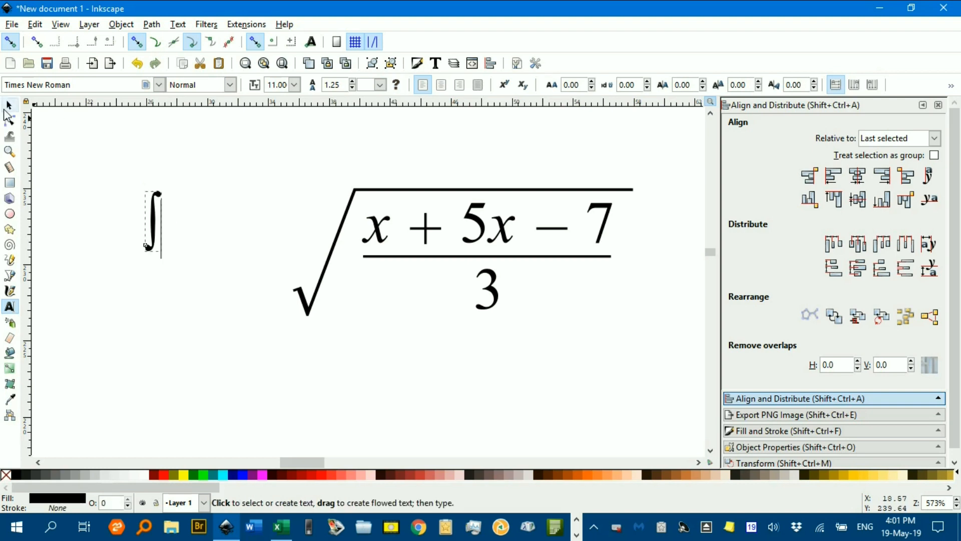
Enlarge the integral sign to about 2.8 by 10.4 mm and place it directly before the root
left_click(6, 110)
left_click_drag(166, 187, 204, 141)
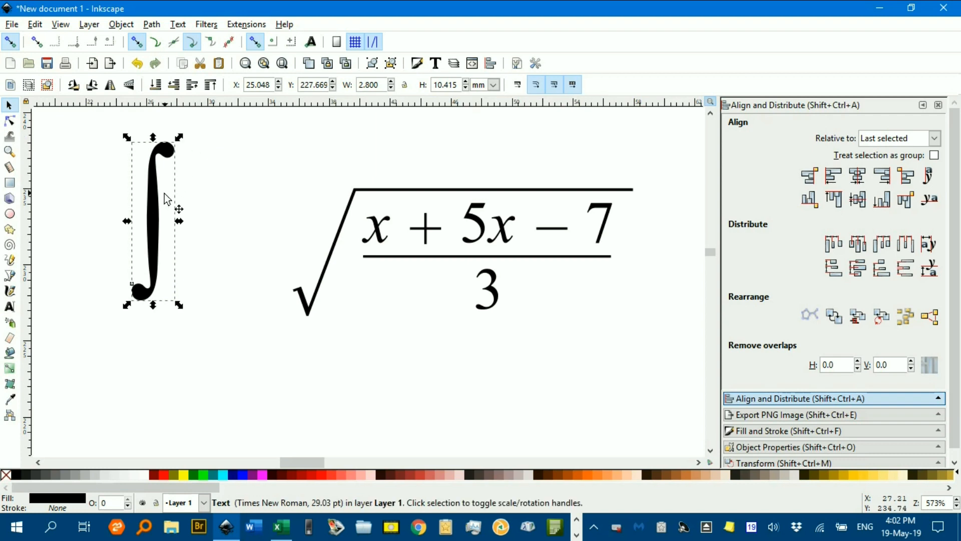
left_click_drag(168, 231, 268, 235)
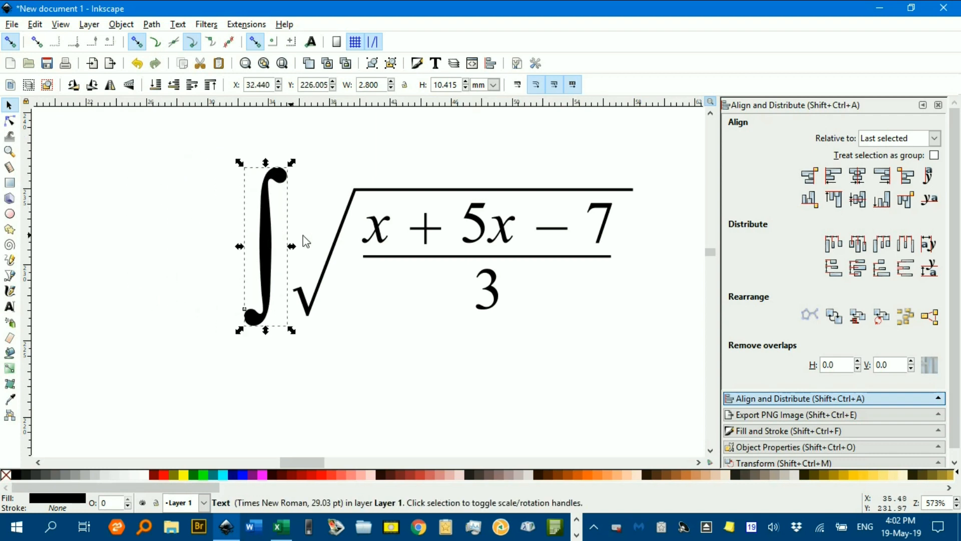
Add the text "dx" in Times New Roman Italic beyond the end of the root expression
scroll(350, 232, "down", 4, "ctrl")
left_click(494, 281)
left_click_drag(493, 281, 355, 255)
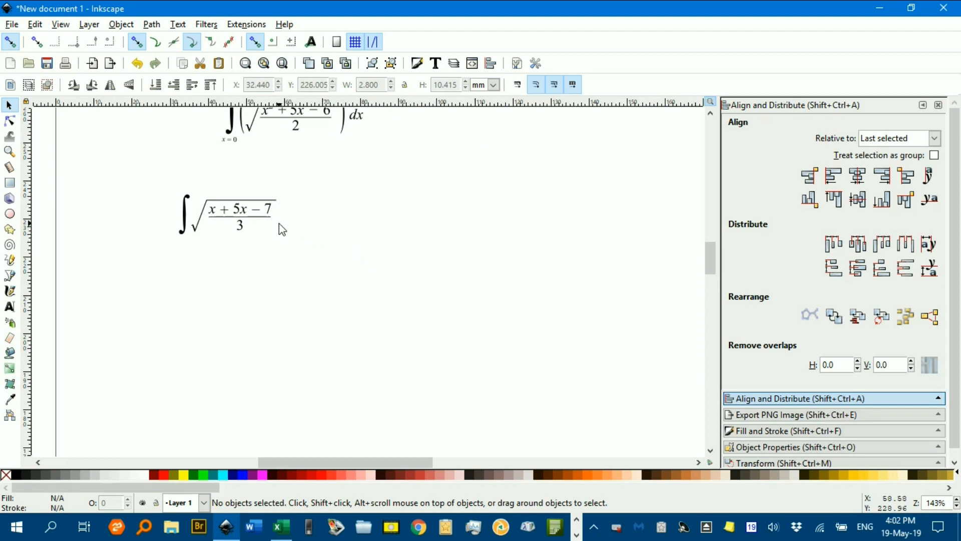
scroll(287, 210, "up", 3, "ctrl")
left_click_drag(387, 236, 319, 237)
key("t")
left_click(530, 279)
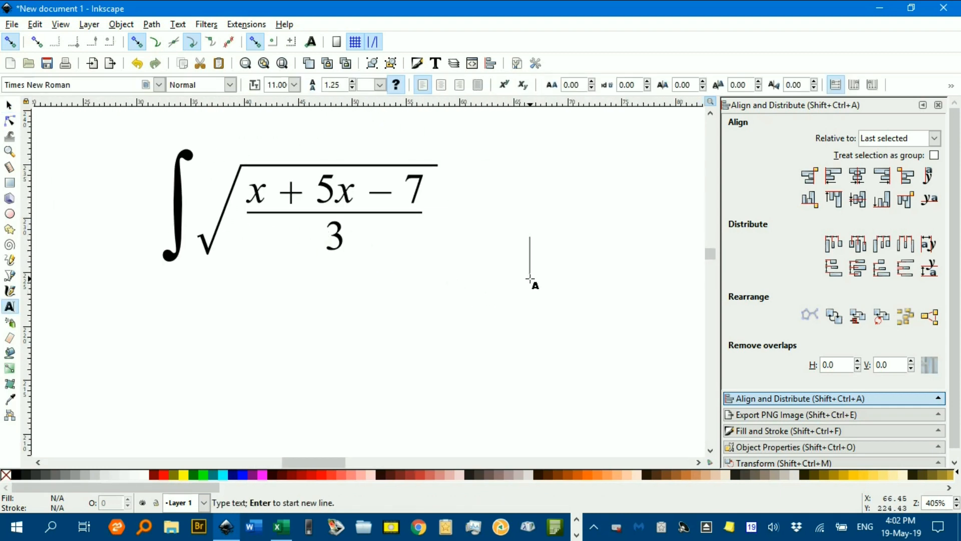
type("dx")
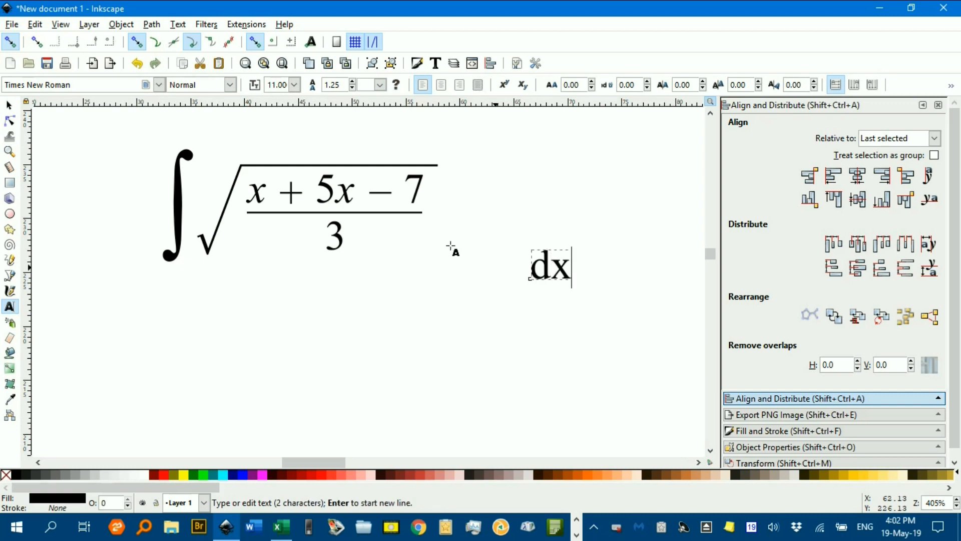
left_click(230, 85)
left_click(227, 122)
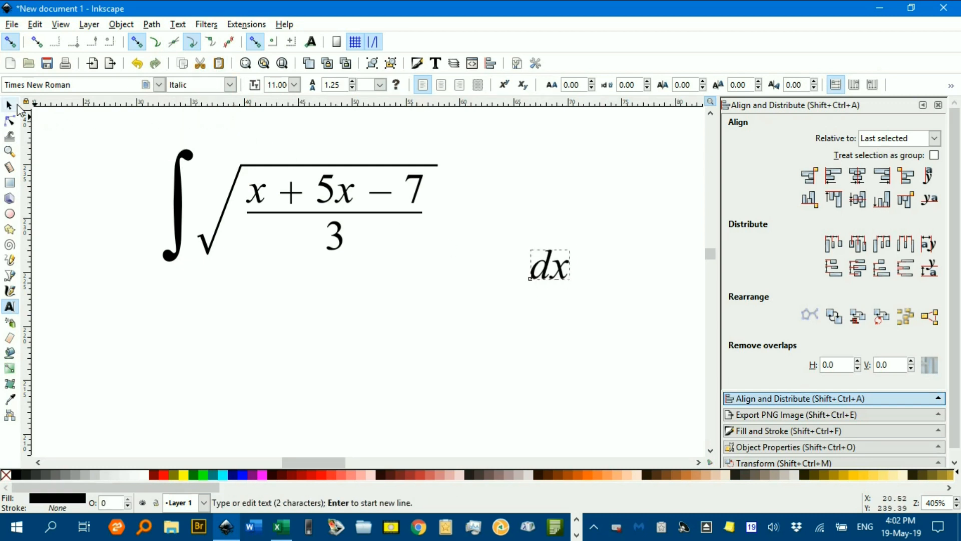
Move dx up to just past the end of the root's bar, level with the fraction
left_click(15, 106)
left_click_drag(534, 274, 453, 212)
left_click(478, 267)
scroll(468, 288, "left", 2)
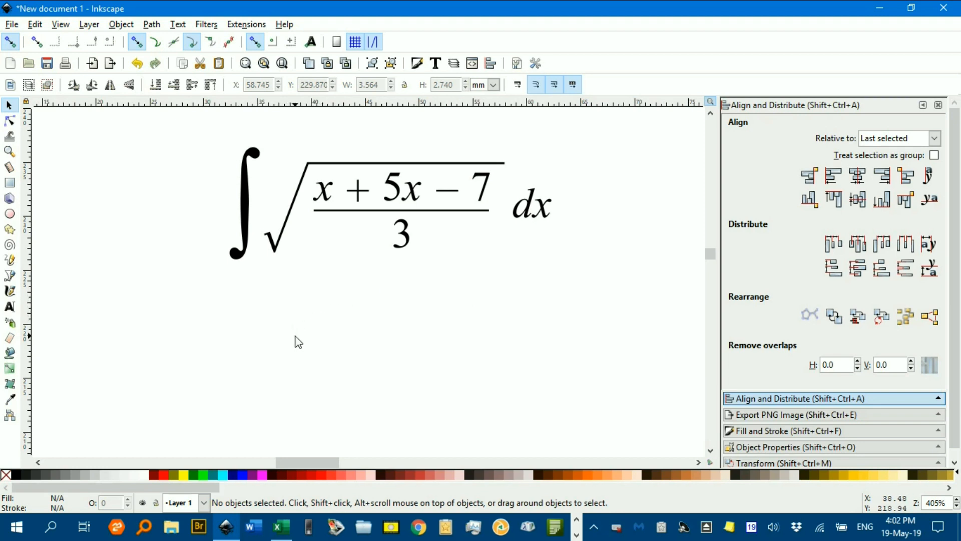
Add separate texts below the integral expression: an italic x, an equals sign and the Unicode character 03c0 (π)
key("t")
left_click(271, 345)
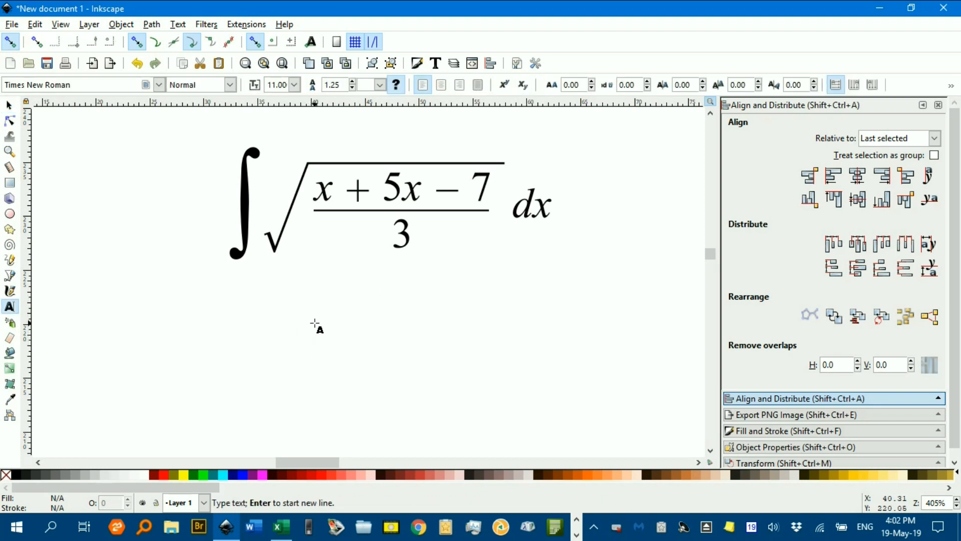
type("X")
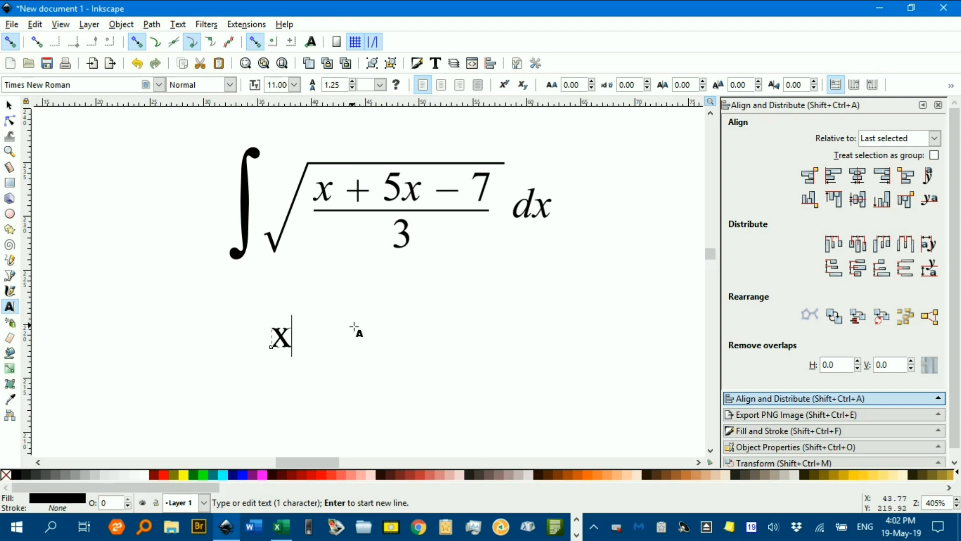
left_click(372, 335)
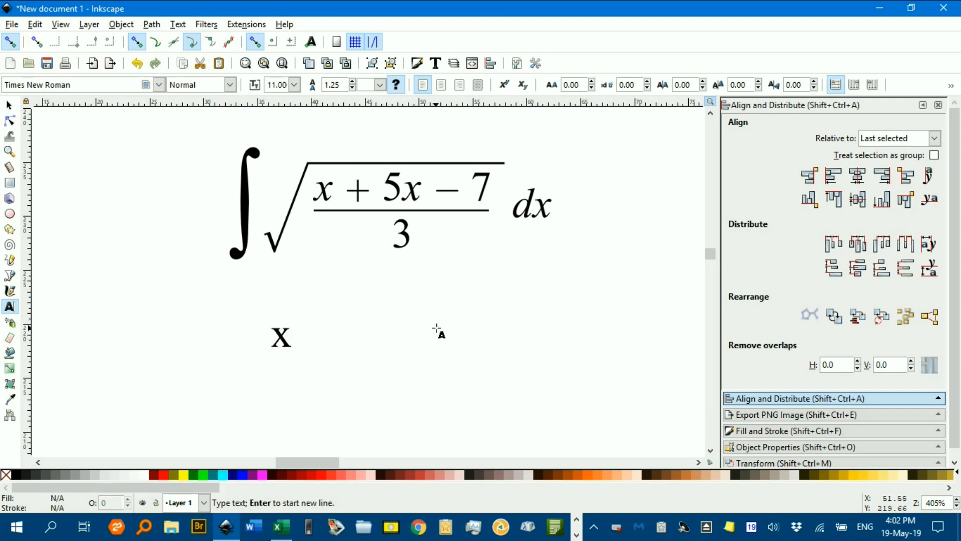
type("=")
left_click(478, 336)
key("ctrl+u")
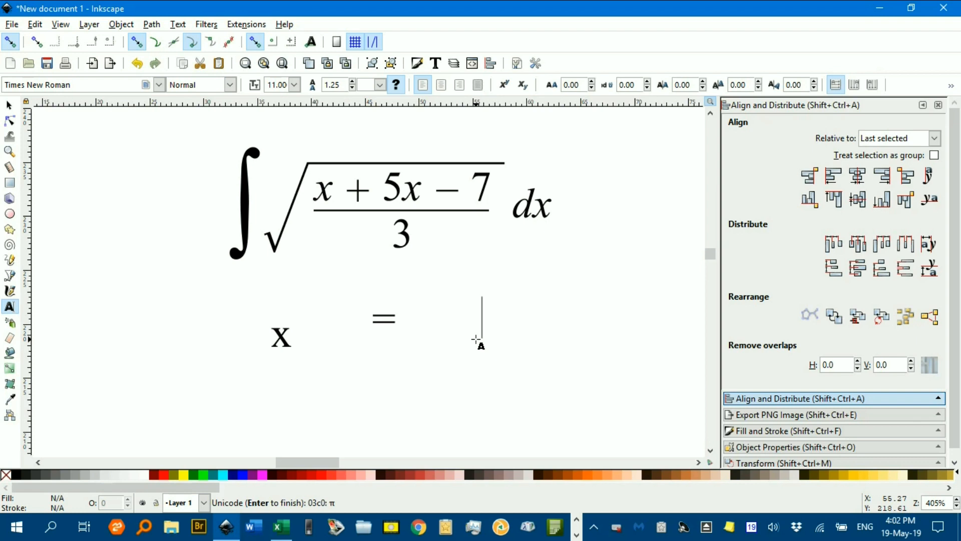
key("Return")
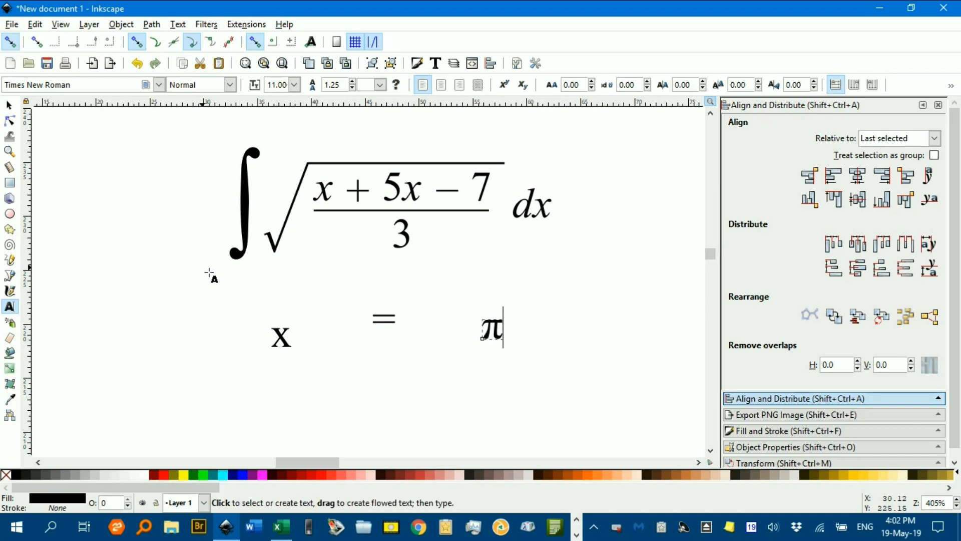
double_click(281, 336)
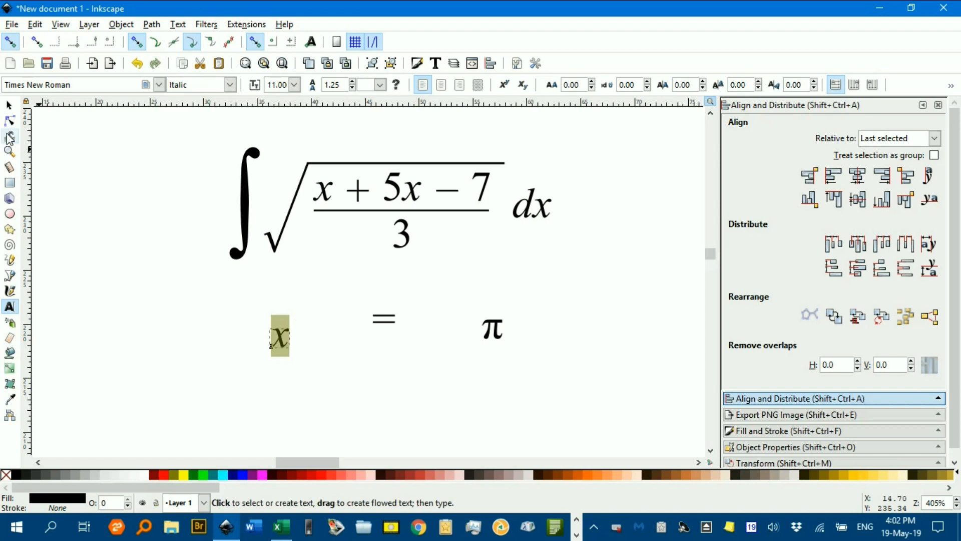
Move the equals sign next to the x and the π next to the equals sign
left_click(8, 105)
scroll(325, 295, "up", 3, "ctrl")
left_click_drag(453, 189, 257, 240)
scroll(480, 258, "down", 2, "ctrl")
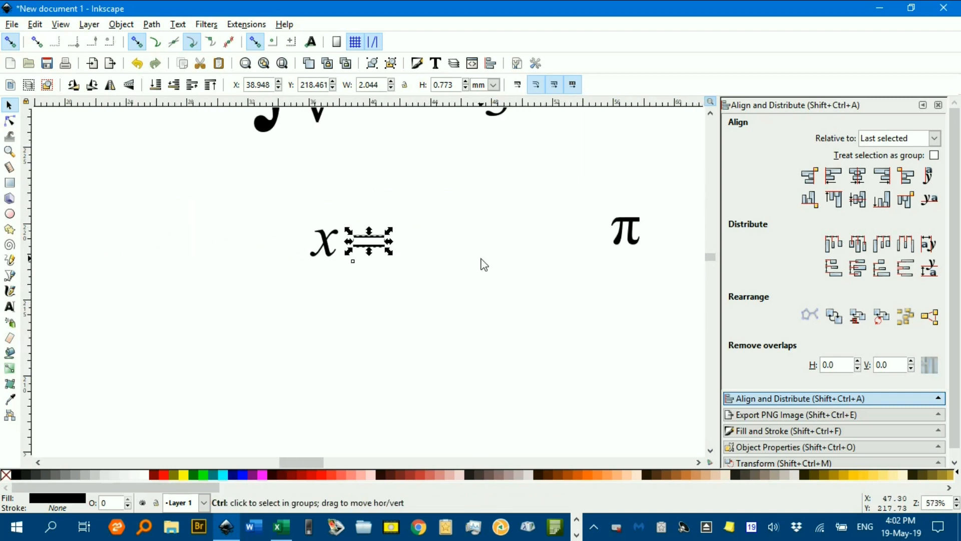
left_click_drag(635, 241, 409, 247)
Align the baselines of x and π, and group x, = and π into one object
scroll(407, 246, "up", 2, "ctrl")
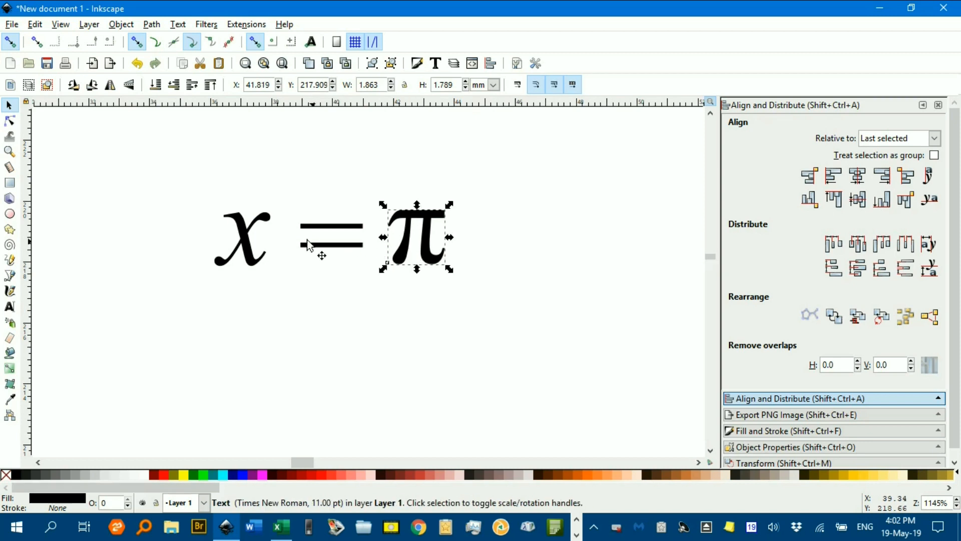
left_click(246, 250, "shift")
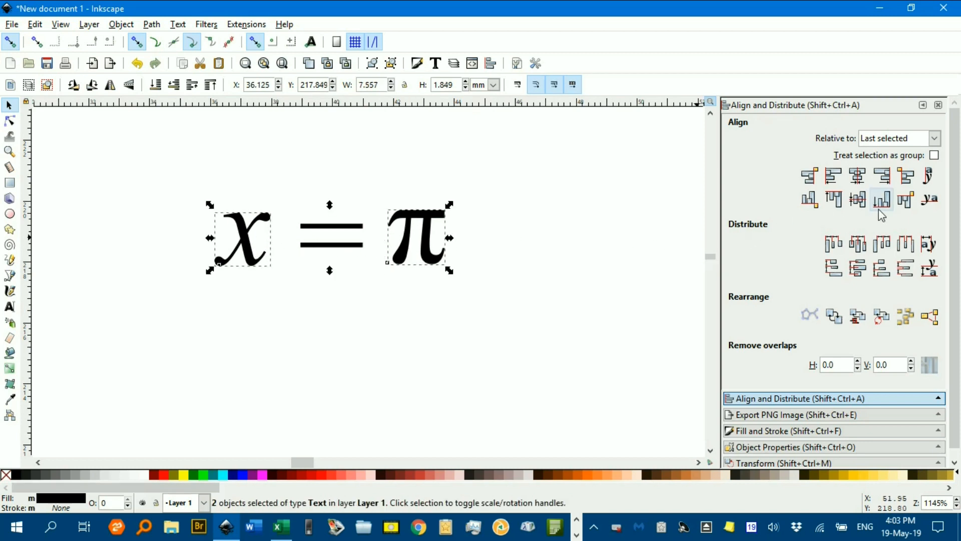
left_click(929, 199)
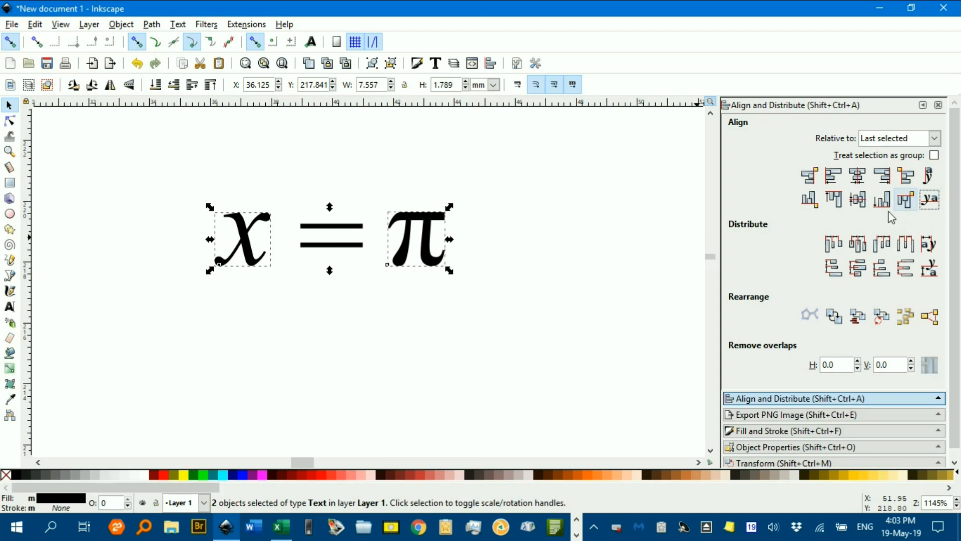
left_click(623, 228)
left_click_drag(167, 171, 604, 359)
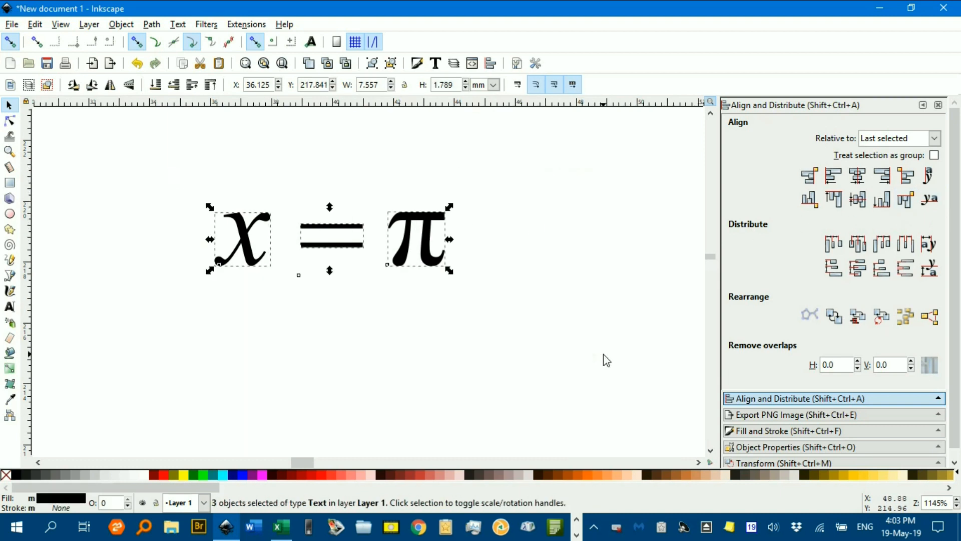
key("ctrl+g")
Place the grouped x = π beneath the integral sign and scale it down to about 3.5 by 0.8 mm
scroll(526, 328, "down", 1, "ctrl")
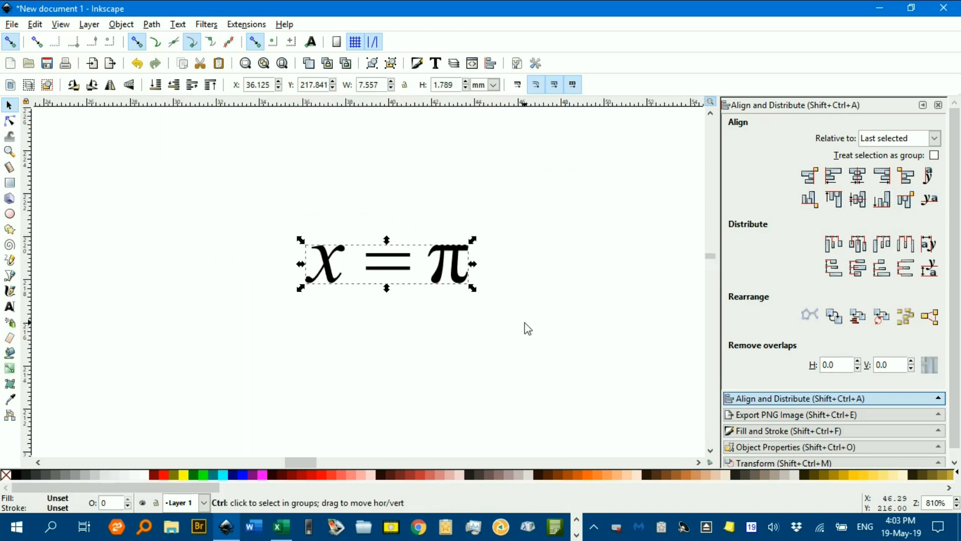
scroll(484, 334, "down", 1, "ctrl")
left_click_drag(460, 294, 348, 207)
left_click_drag(392, 208, 407, 323)
scroll(410, 315, "up", 2, "ctrl")
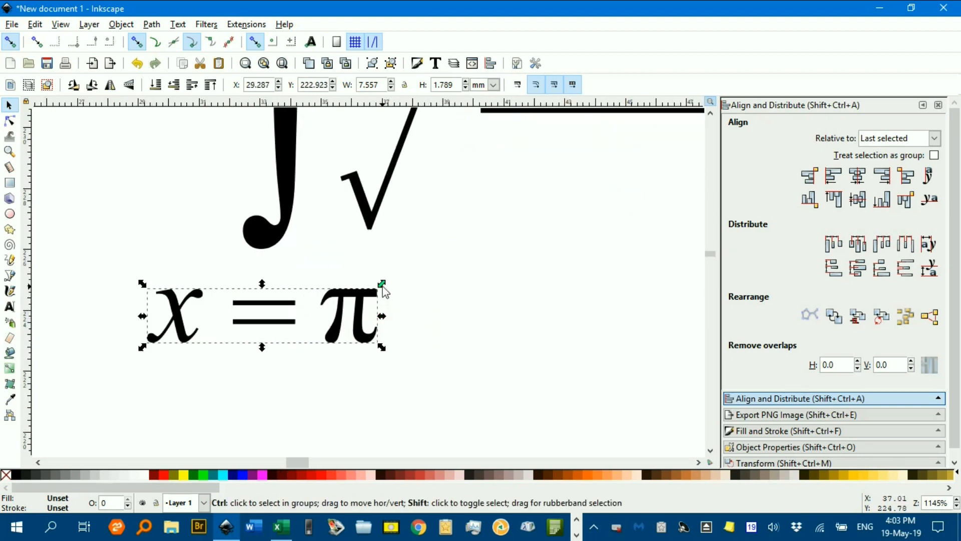
left_click_drag(384, 286, 368, 303)
left_click_drag(309, 316, 316, 280)
Place a copy of the x = π limit just above the integral sign
left_click_drag(377, 279, 427, 422)
left_click_drag(376, 443, 415, 154)
left_click_drag(435, 300, 431, 143)
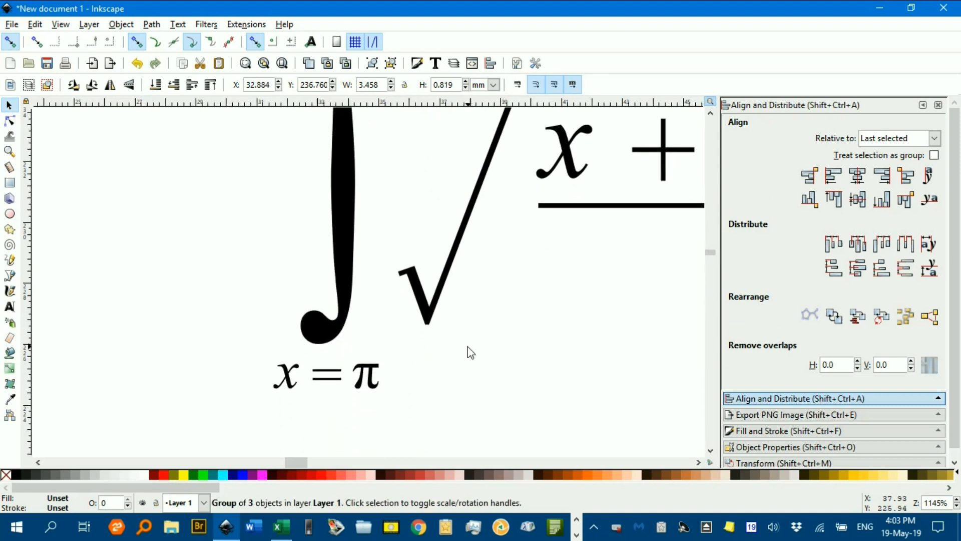
Replace the π in the lower limit with 0 and lower that 0 slightly, to Y 224.405 mm
key("t")
left_click(391, 374)
key("shift+Left")
type("0")
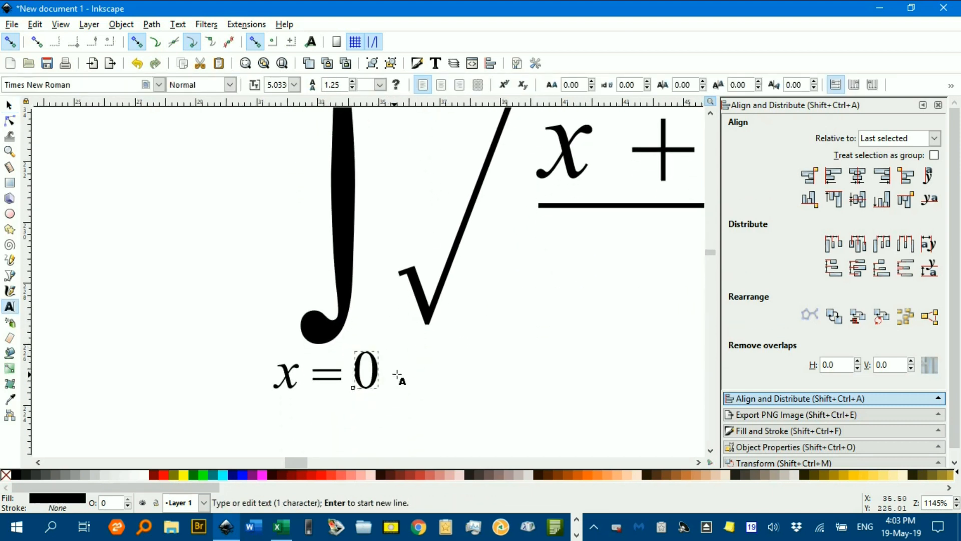
left_click(8, 104)
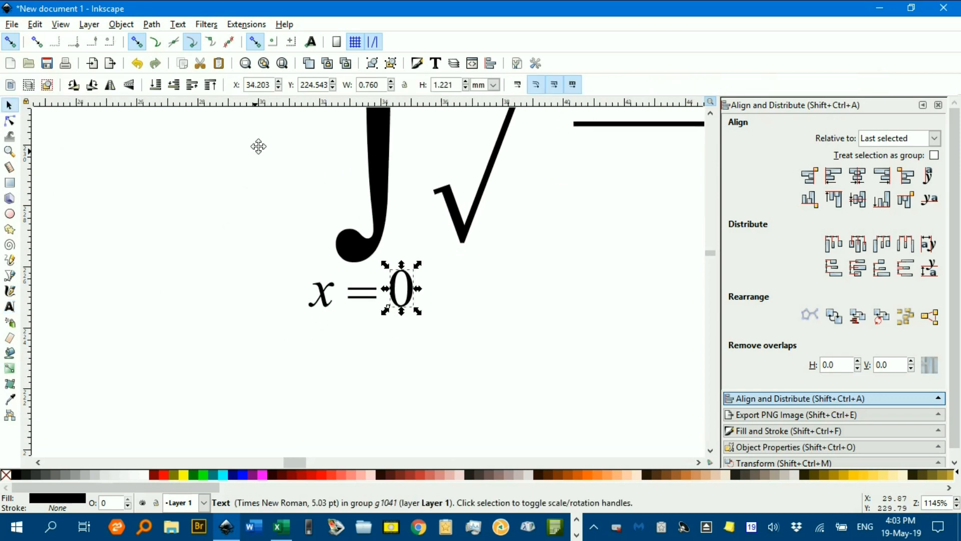
left_click_drag(259, 146, 289, 70)
left_click_drag(437, 220, 436, 223)
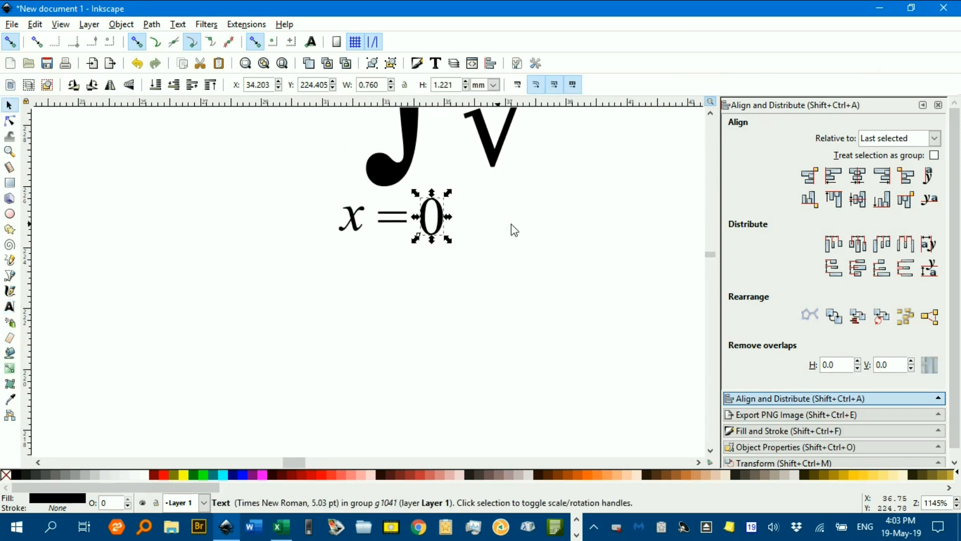
Group the square root sign and the fraction under it into one object
left_click(568, 227)
scroll(568, 228, "down", 3)
left_click_drag(572, 246, 303, 332)
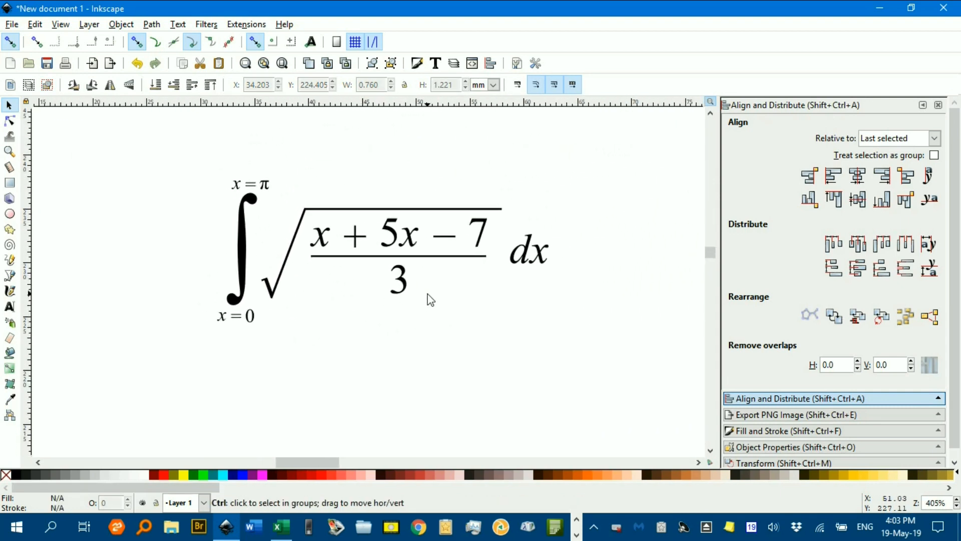
scroll(459, 197, "up", 5)
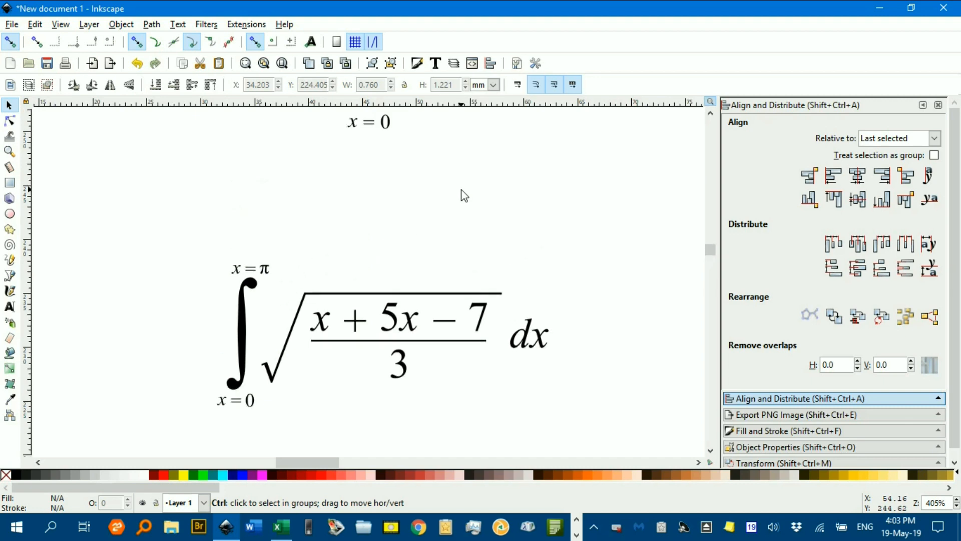
scroll(459, 186, "down", 6)
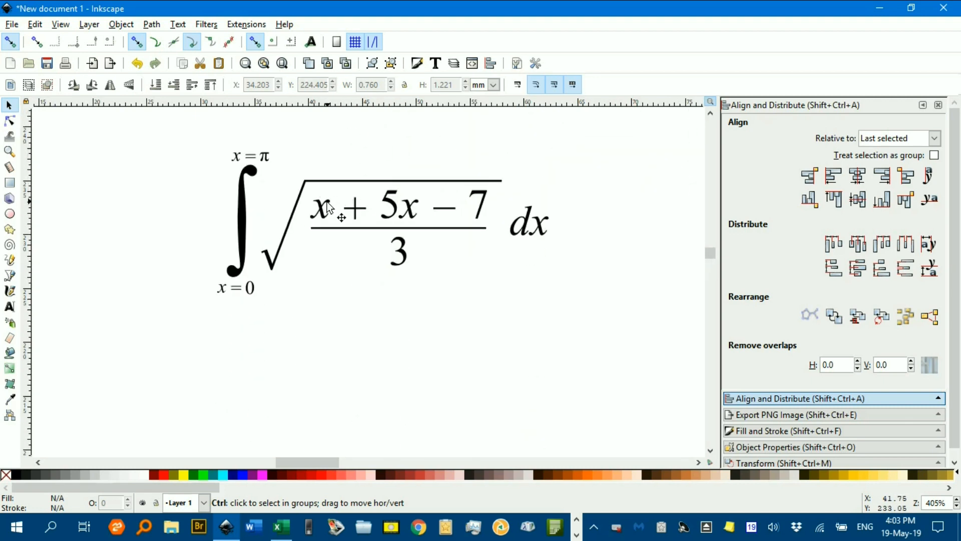
left_click(328, 206)
key("Escape")
left_click_drag(252, 129, 510, 294)
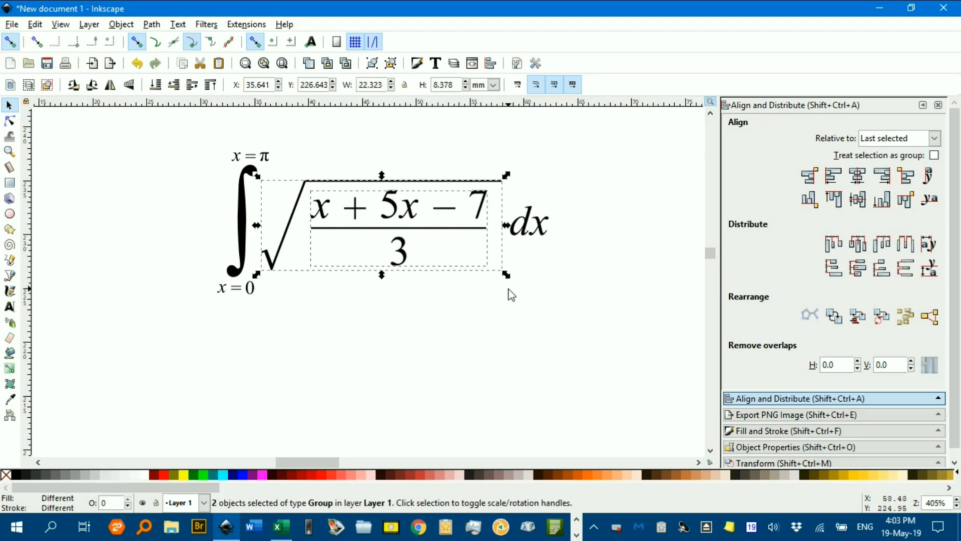
key("ctrl+g")
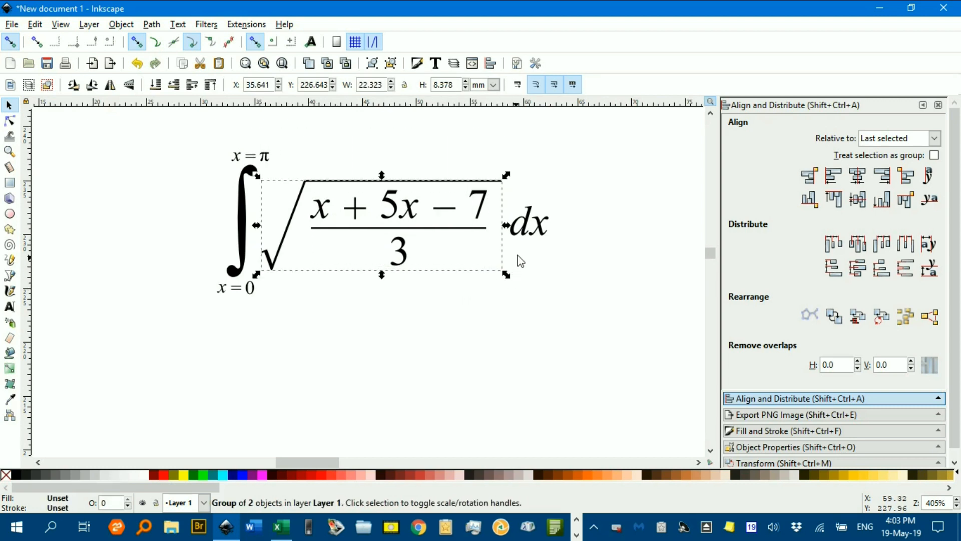
Shift the grouped root about 2.6 mm right and the dx further right to X about 63.9 mm
left_click(533, 225, "shift")
left_click_drag(536, 224, 594, 241)
left_click(549, 253)
left_click(492, 315)
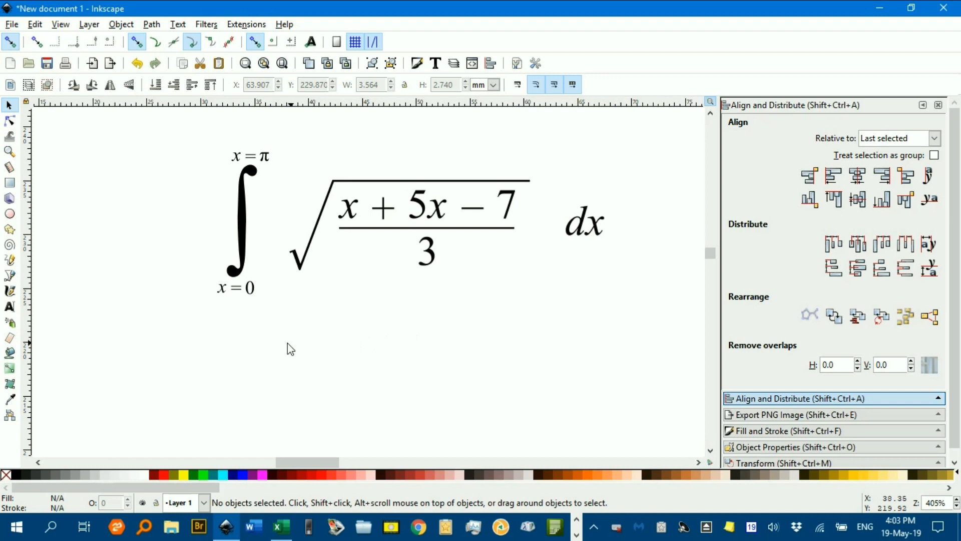
Add an opening parenthesis in Times New Roman, stretched to about 1.0 by 10.5 mm, between the integral sign and the root
key("t")
left_click(242, 377)
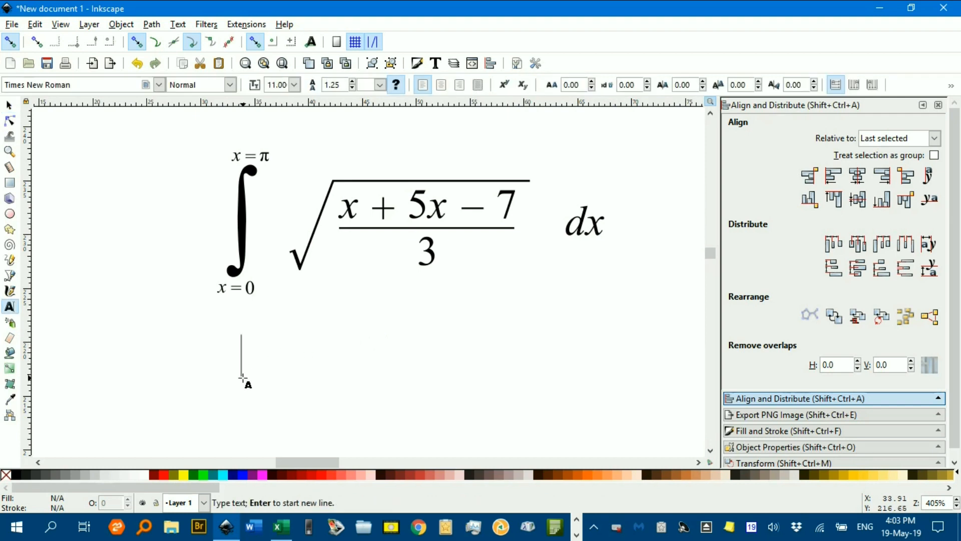
type("(")
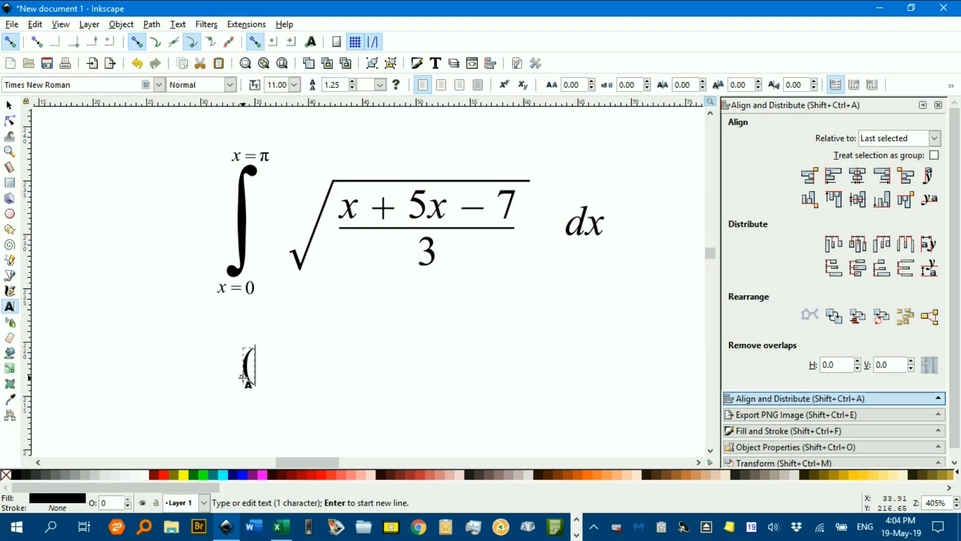
left_click(8, 105)
left_click_drag(245, 366, 271, 169)
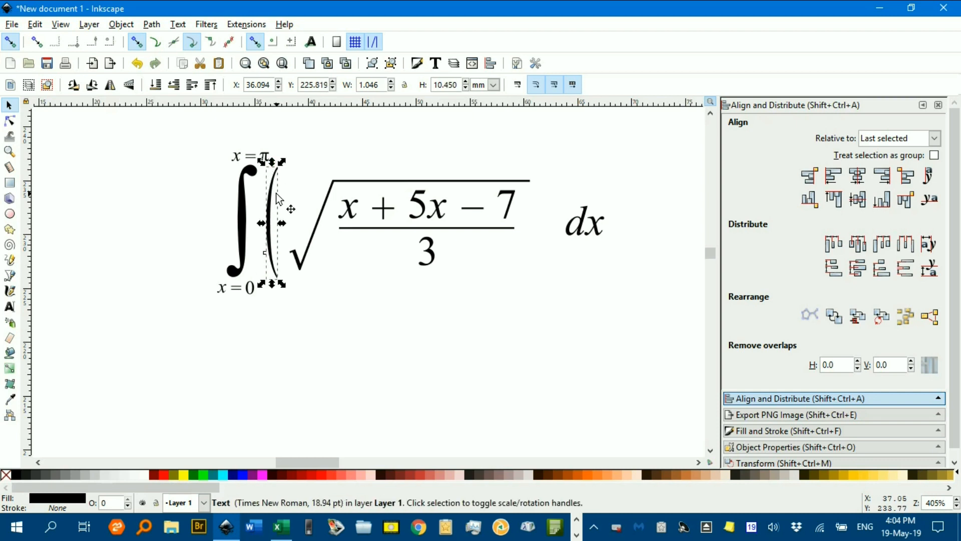
Place a horizontally flipped copy of the parenthesis between the root and dx as the closing parenthesis
left_click_drag(271, 219, 551, 216)
left_click(110, 85)
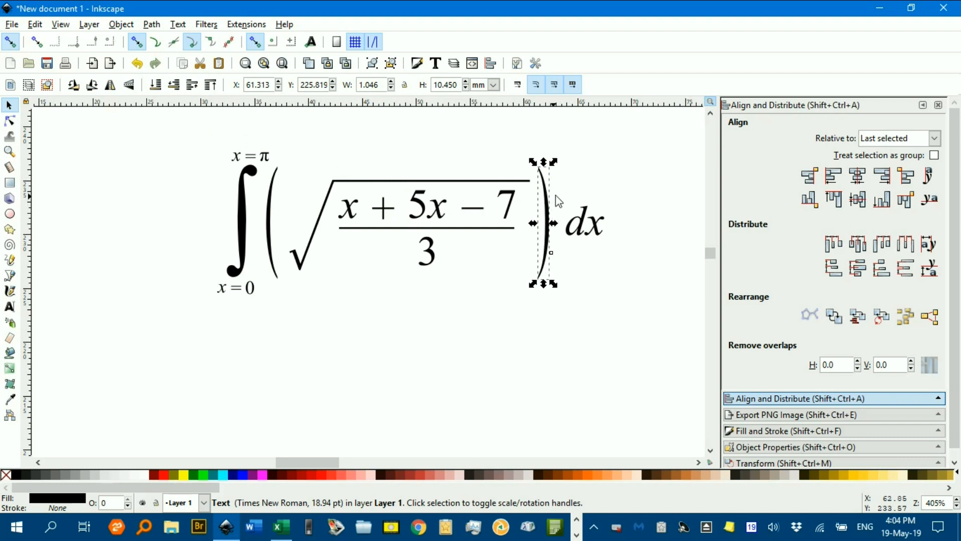
left_click(576, 181)
scroll(565, 215, "down", 2)
left_click_drag(565, 215, 501, 256)
scroll(436, 226, "up", 2)
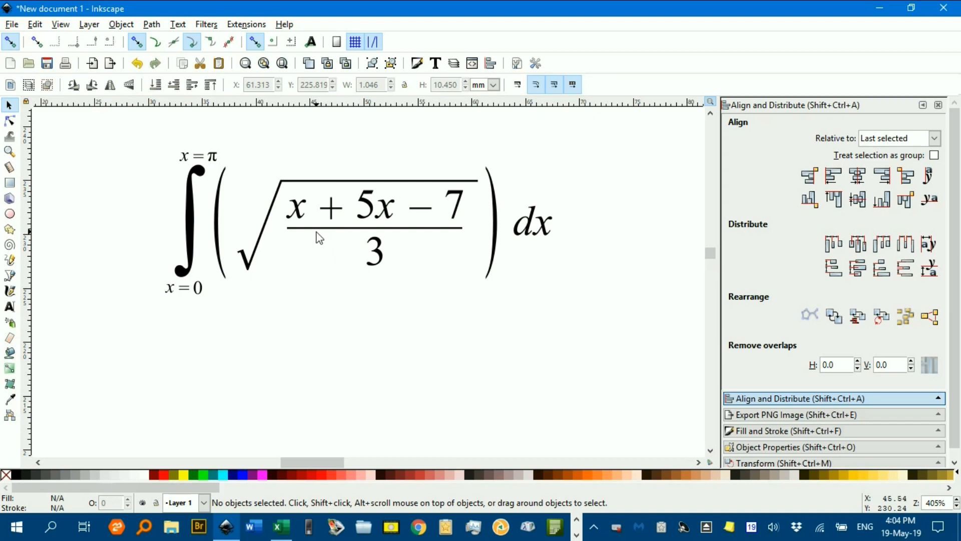
Delete the 5x and the plus sign from the numerator inside the grouped root
left_click(368, 215)
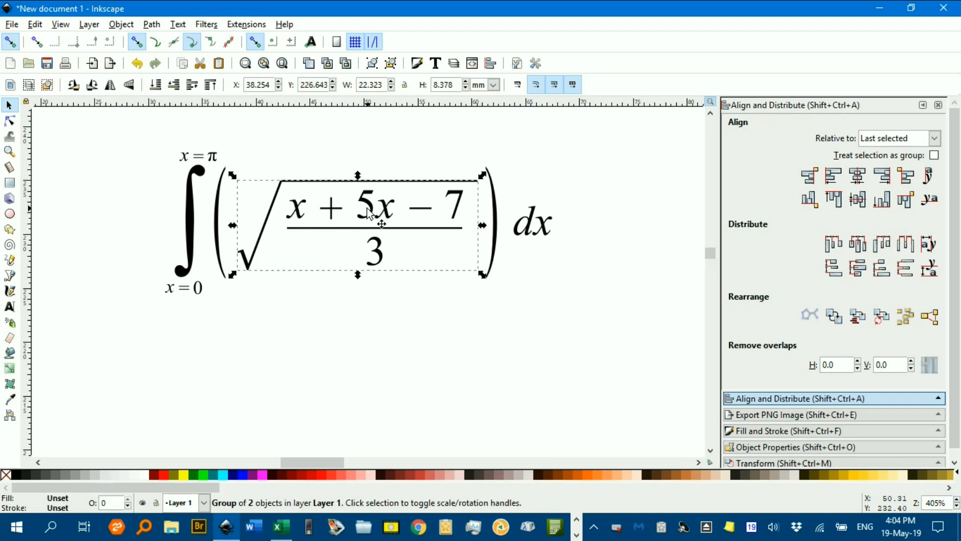
left_click(367, 209, "ctrl")
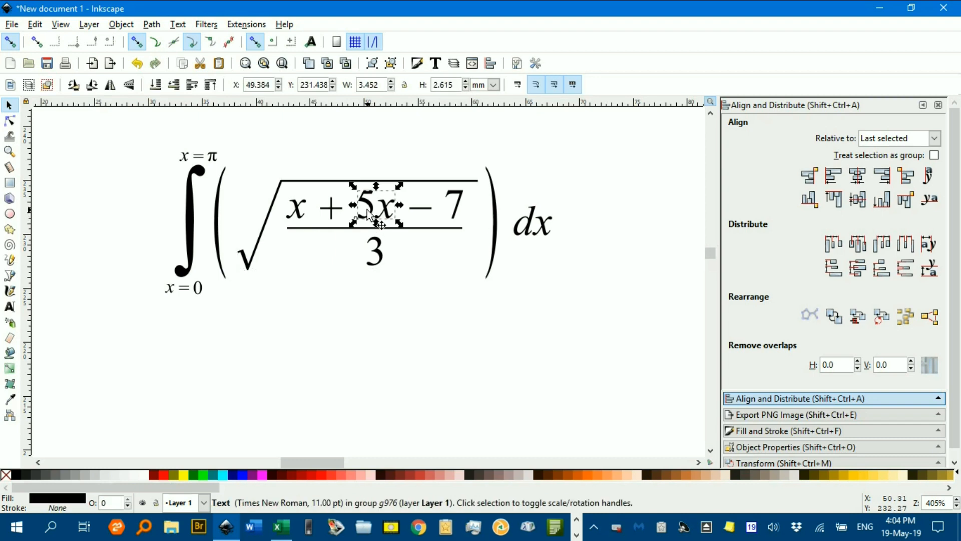
key("Delete")
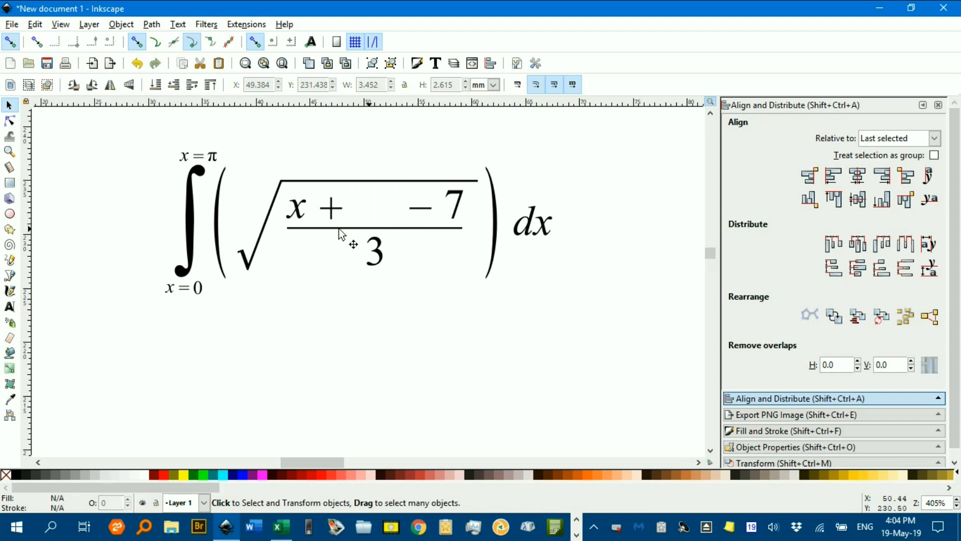
left_click(331, 212, "ctrl")
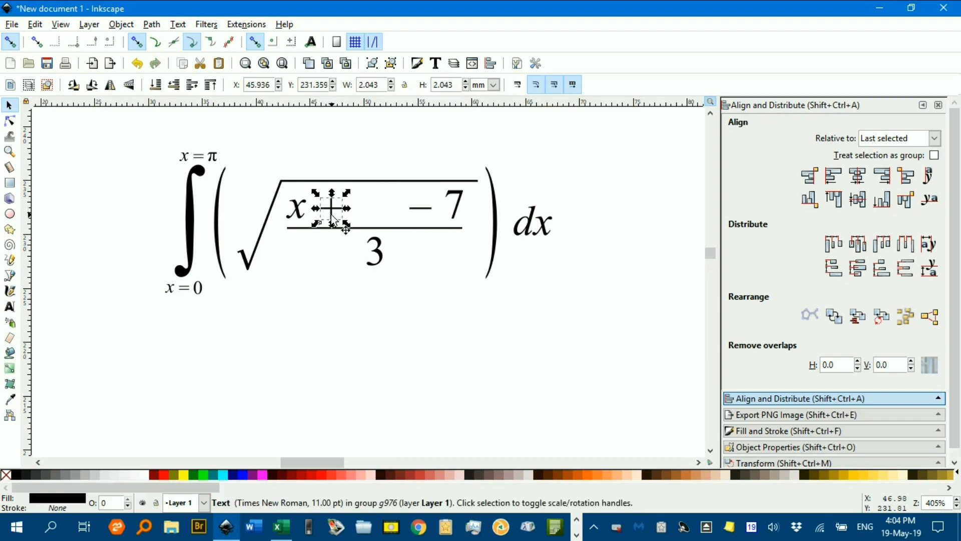
key("Delete")
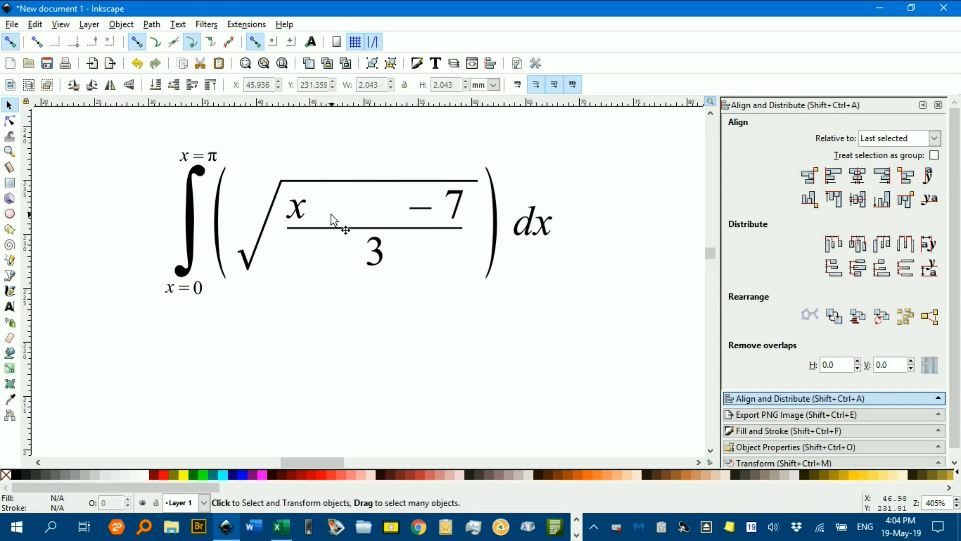
Move the minus sign and the 7 together next to the x in the numerator
left_click(421, 209, "ctrl")
left_click(455, 209, "ctrl+shift")
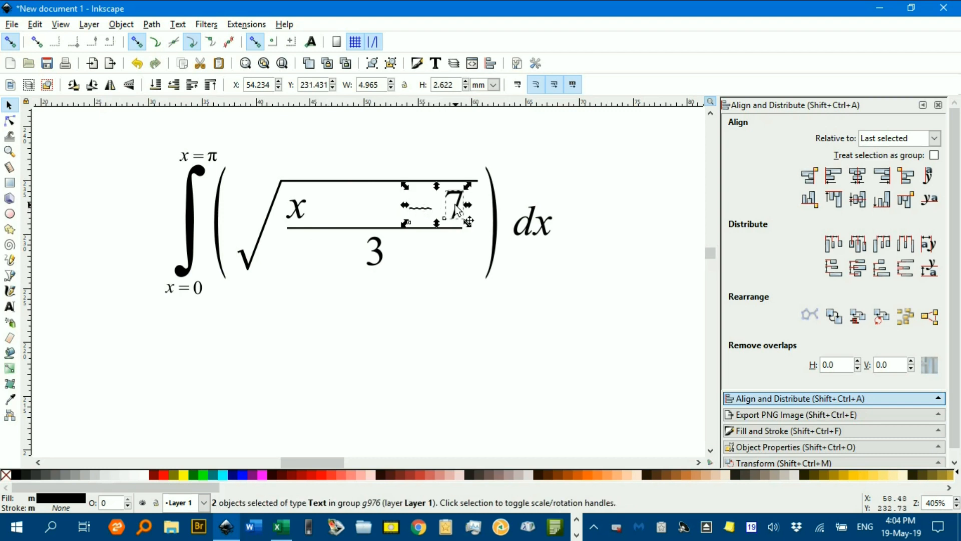
left_click_drag(457, 209, 362, 204)
Shorten the fraction bar to about 7.8 mm and center the 3 beneath it
left_click(452, 228, "ctrl")
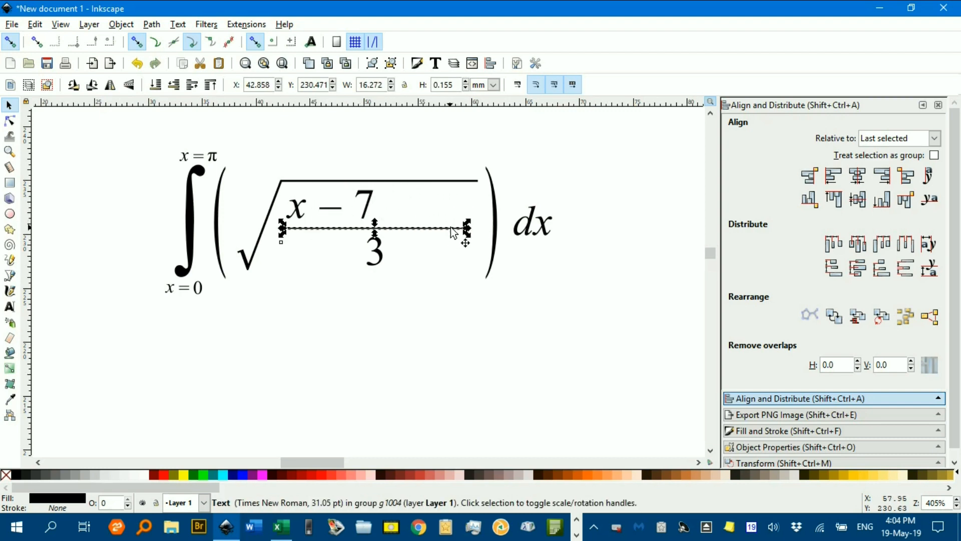
left_click_drag(466, 228, 376, 232)
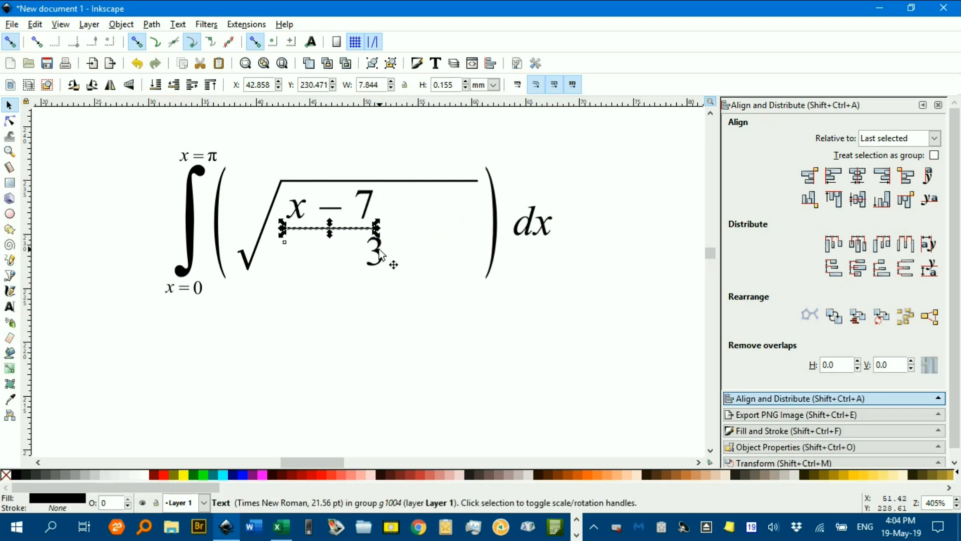
left_click(375, 252, "ctrl")
left_click_drag(375, 252, 322, 255)
Shorten the root's overbar to just past the 7 by moving its end nodes to X about 52.1 mm
left_click(448, 184, "ctrl")
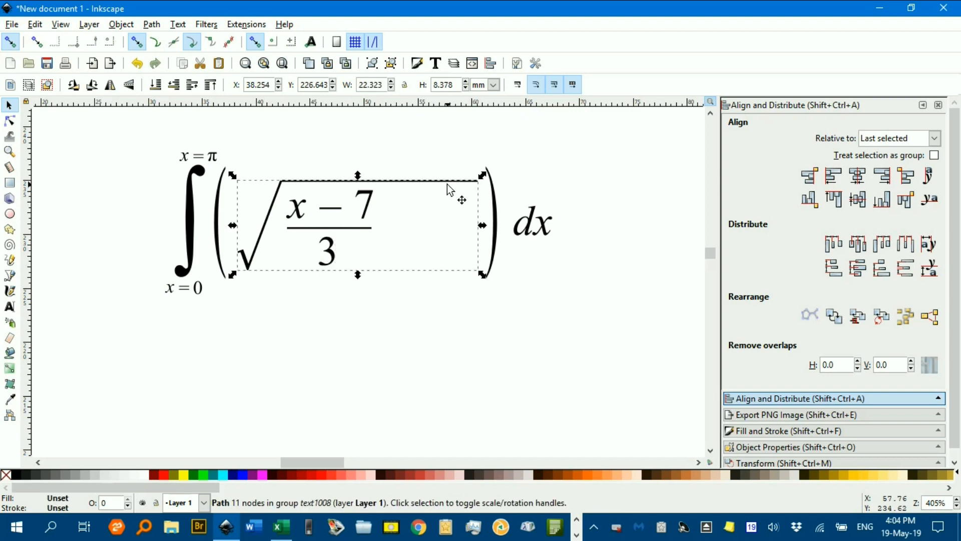
key("n")
left_click_drag(480, 181, 387, 181)
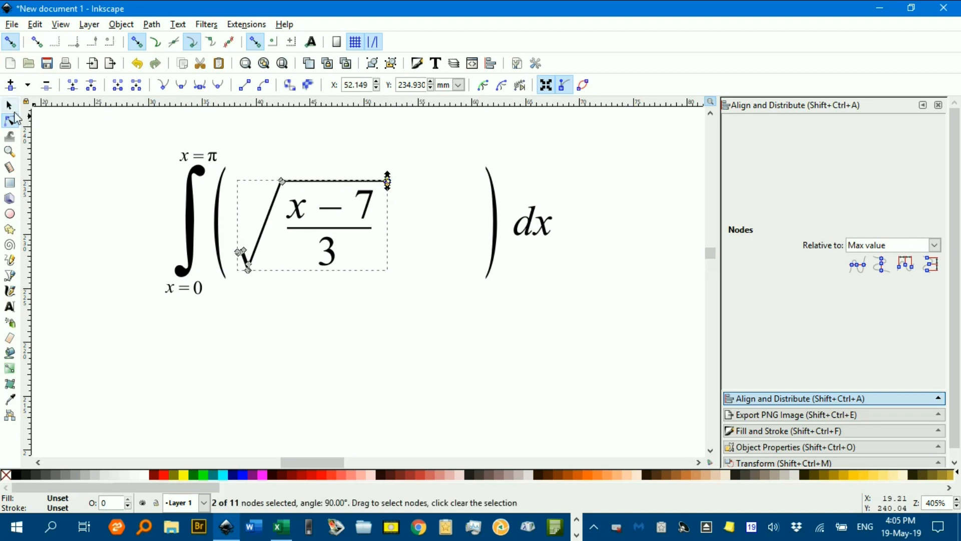
Move the closing parenthesis and dx together closer to the shortened root, to X about 53.8 mm
left_click(9, 105)
left_click_drag(449, 144, 586, 308)
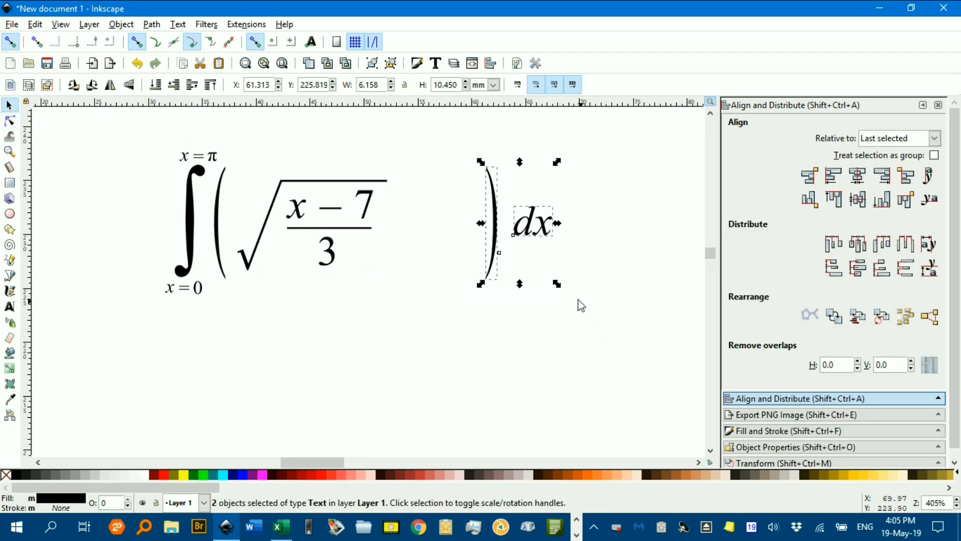
left_click_drag(532, 239, 452, 239)
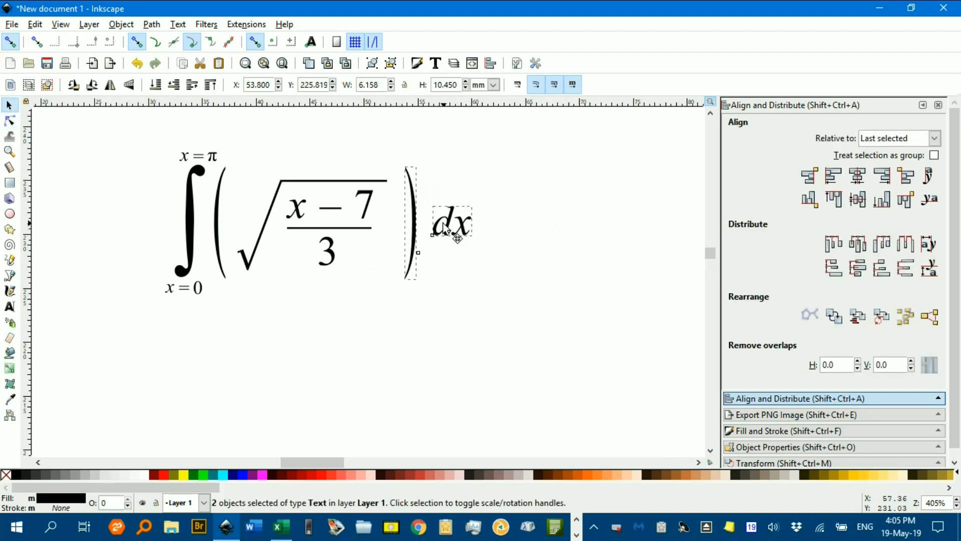
left_click(529, 290)
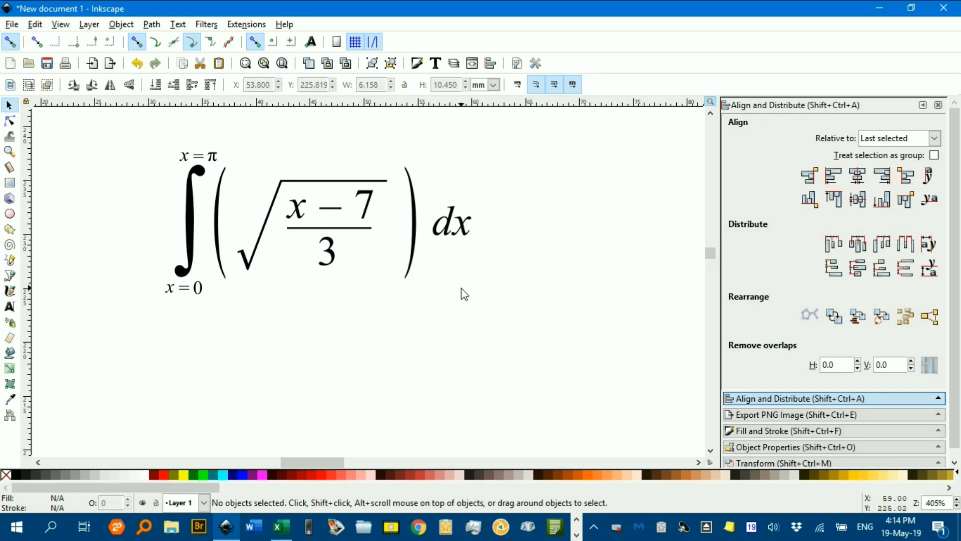
Add a non-italic superscript 2 after the x in the numerator
key("t")
left_click(313, 211)
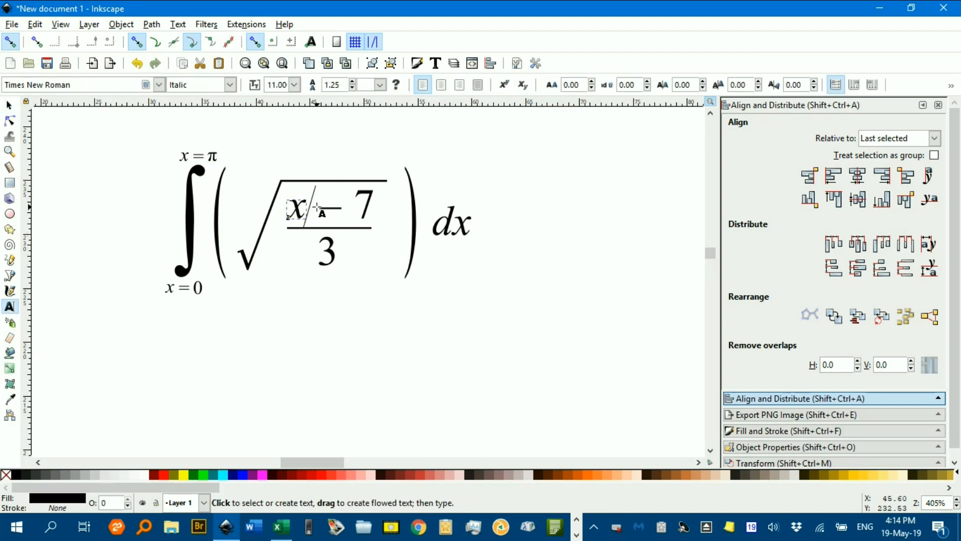
type("2")
left_click_drag(316, 208, 314, 208)
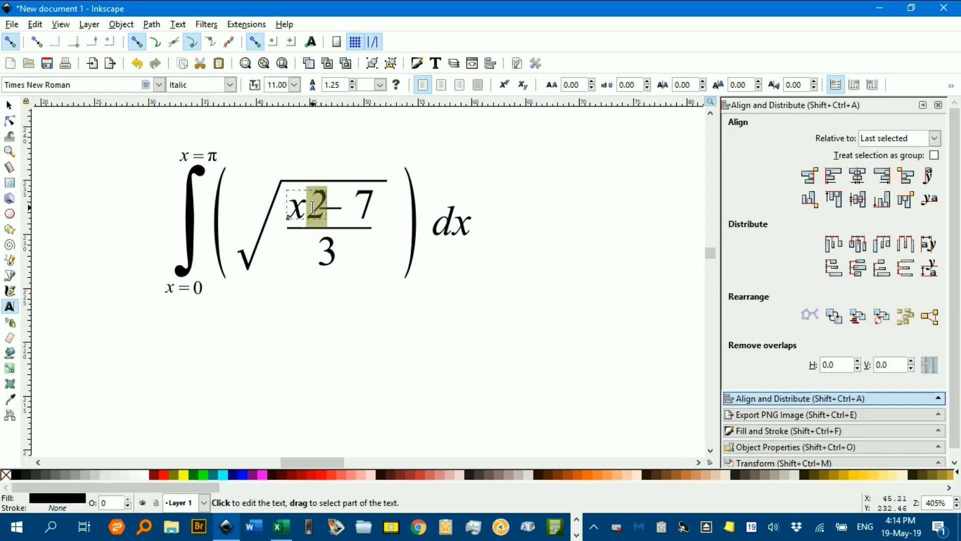
key("ctrl+i")
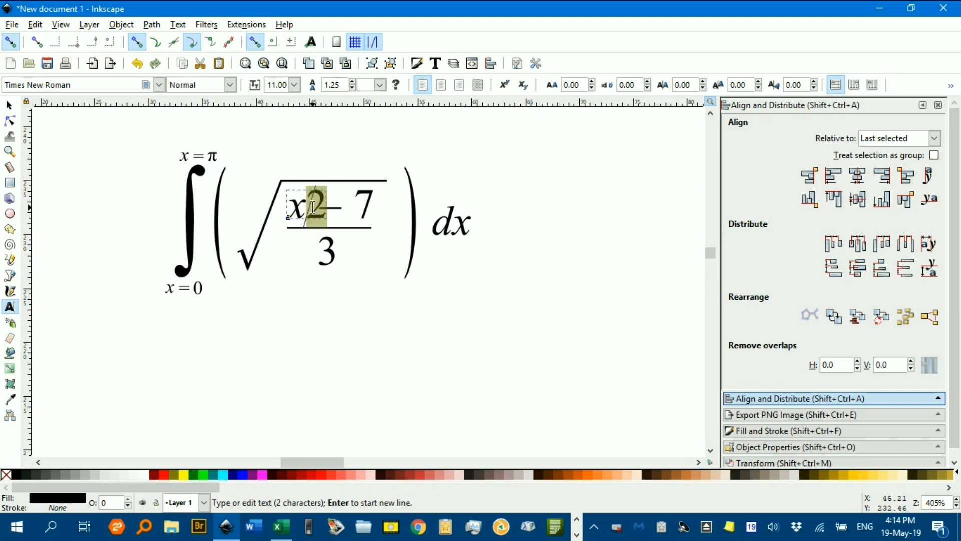
left_click(505, 86)
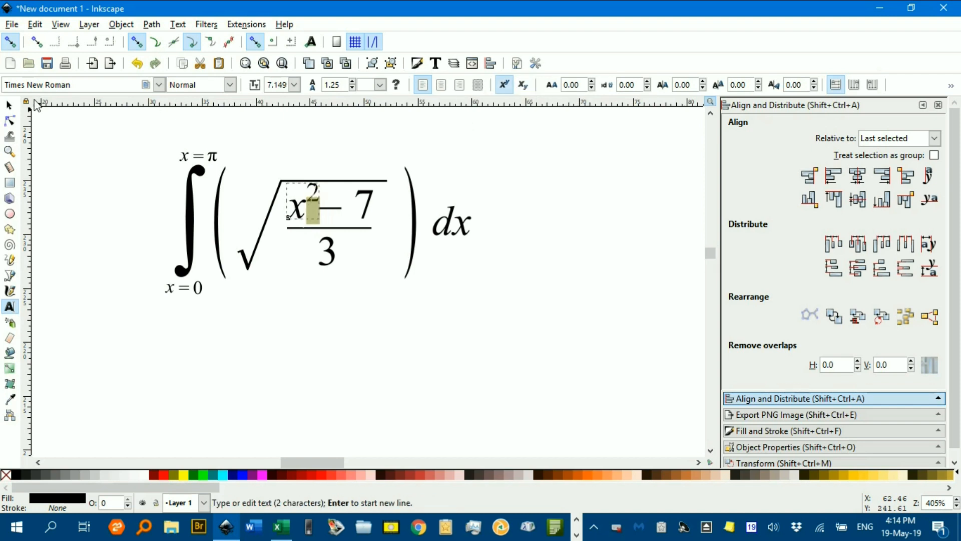
left_click(10, 106)
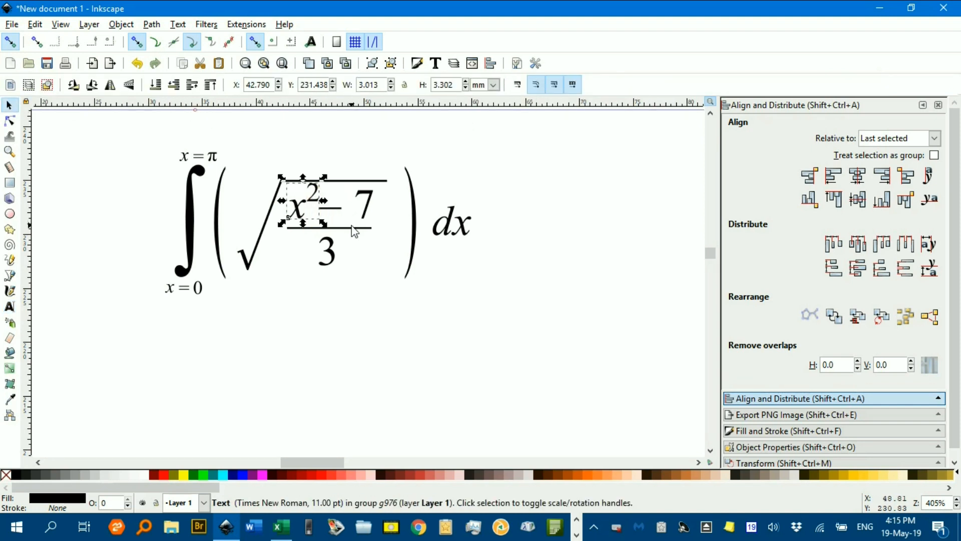
left_click(367, 260)
Shift the minus sign and the 7 slightly away from the exponent, to X about 46.6 mm
scroll(377, 227, "down", 1)
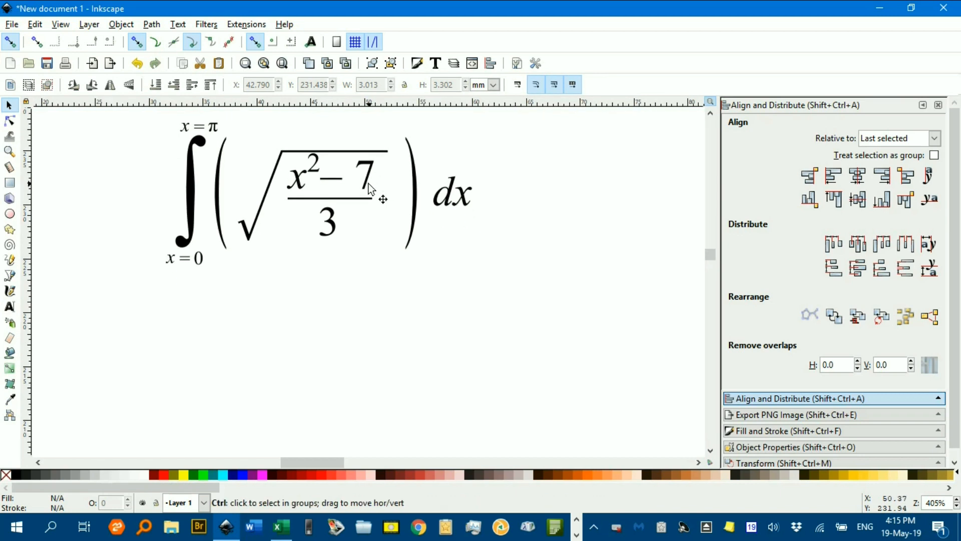
scroll(368, 185, "up", 1)
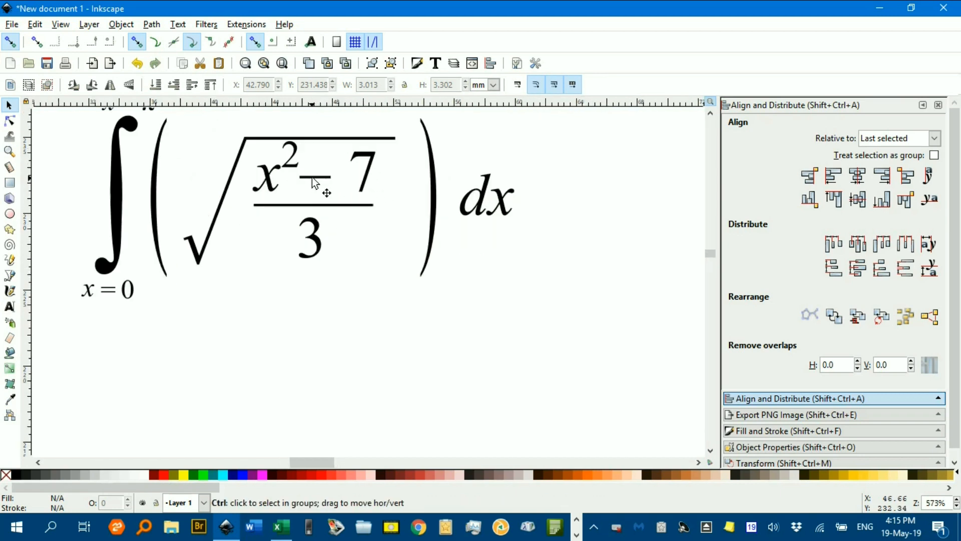
left_click(311, 178, "ctrl")
left_click(366, 170, "ctrl+shift")
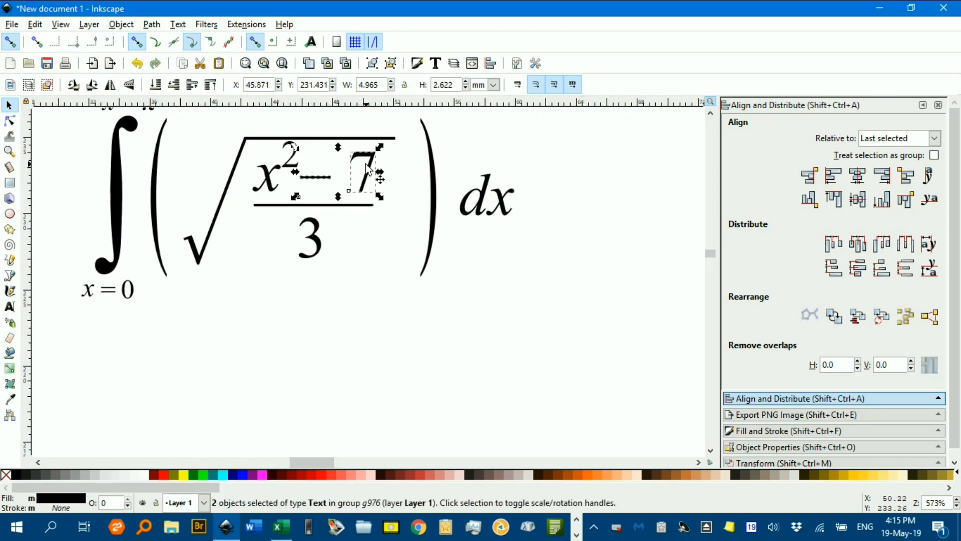
left_click_drag(376, 164, 384, 165)
left_click(383, 221)
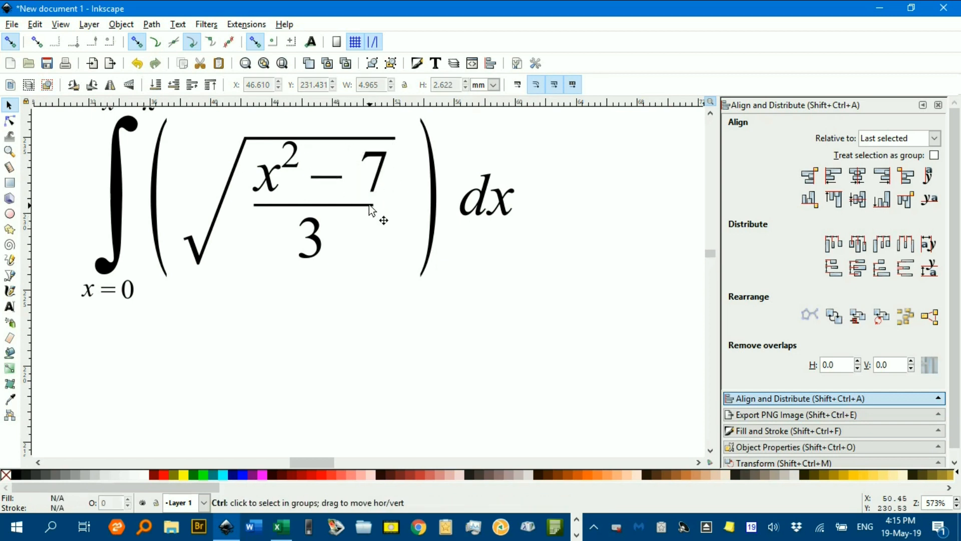
Lengthen the fraction bar to about 8.7 mm and recenter the 3 beneath it at X about 46.4 mm
left_click(368, 203, "ctrl")
left_click_drag(381, 205, 393, 208)
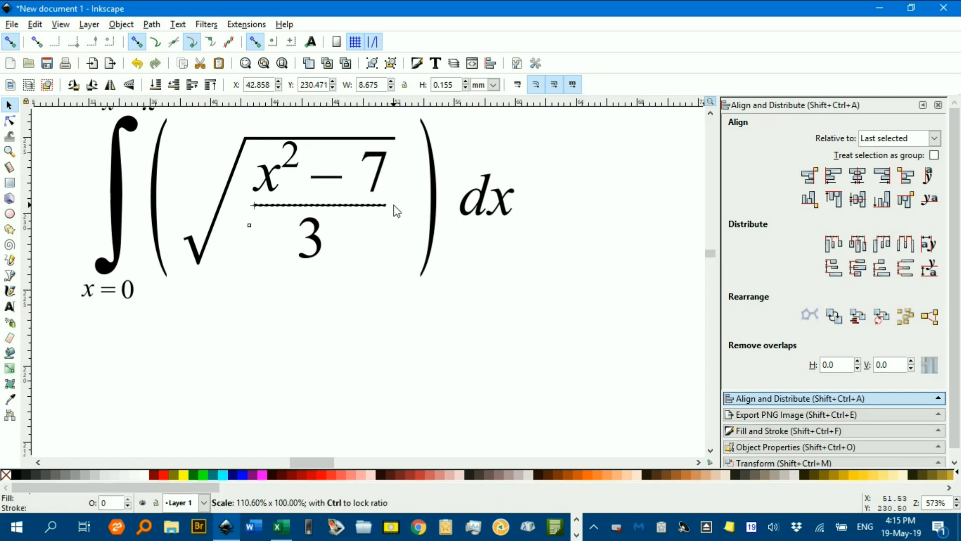
left_click(316, 241, "ctrl")
left_click_drag(316, 241, 323, 241)
key("Escape")
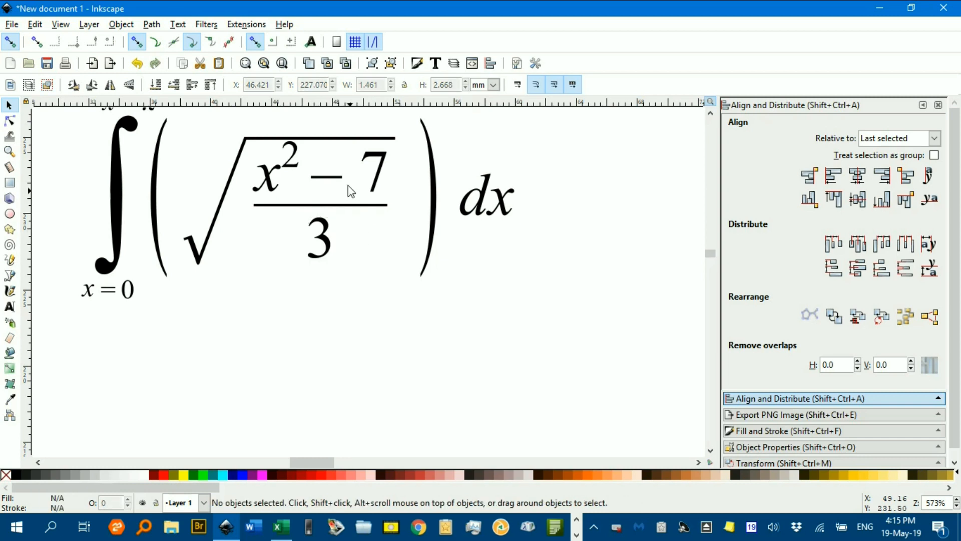
Raise the upper nodes of the root sign above the exponent, making the root about 8.8 mm high and 14.1 mm wide
left_click(327, 145, "ctrl")
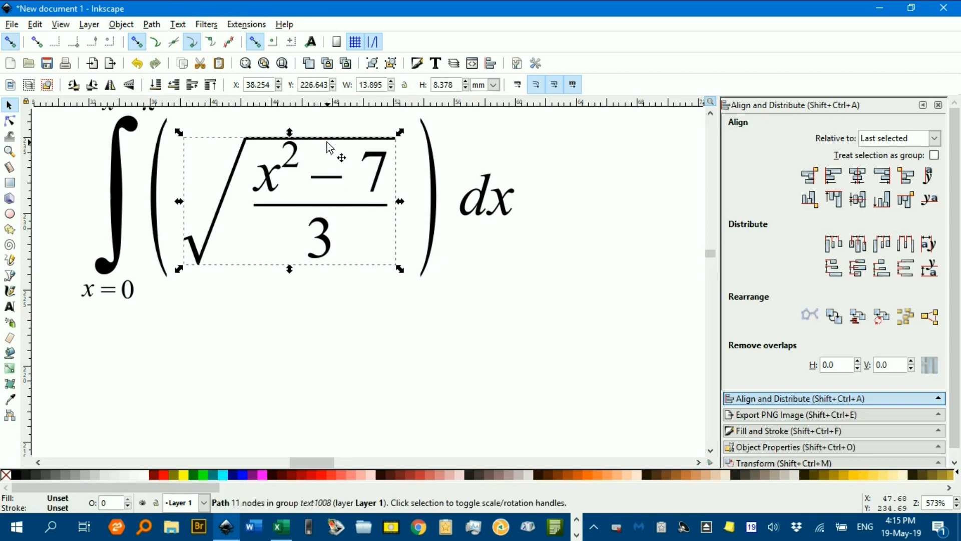
key("n")
left_click_drag(227, 116, 403, 136)
left_click(459, 130)
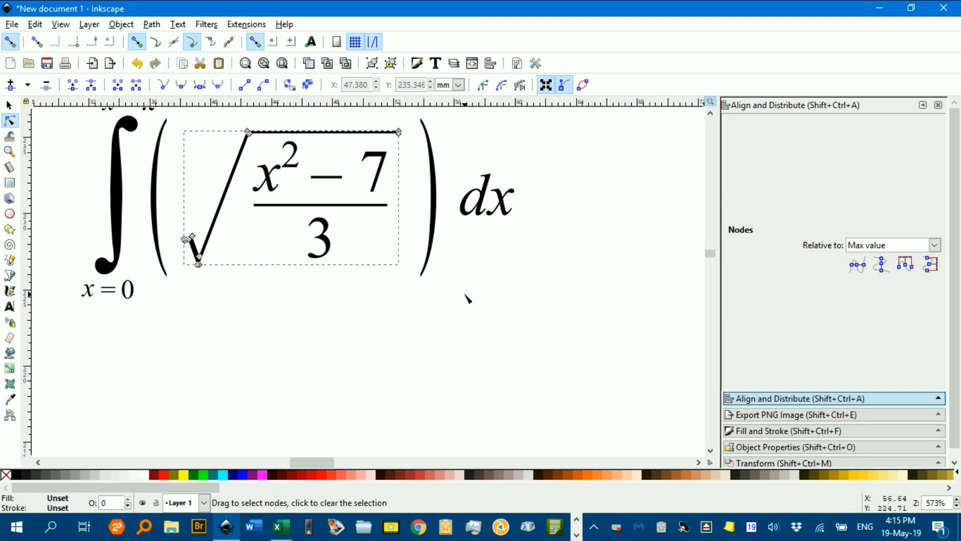
left_click(466, 295)
left_click(9, 105)
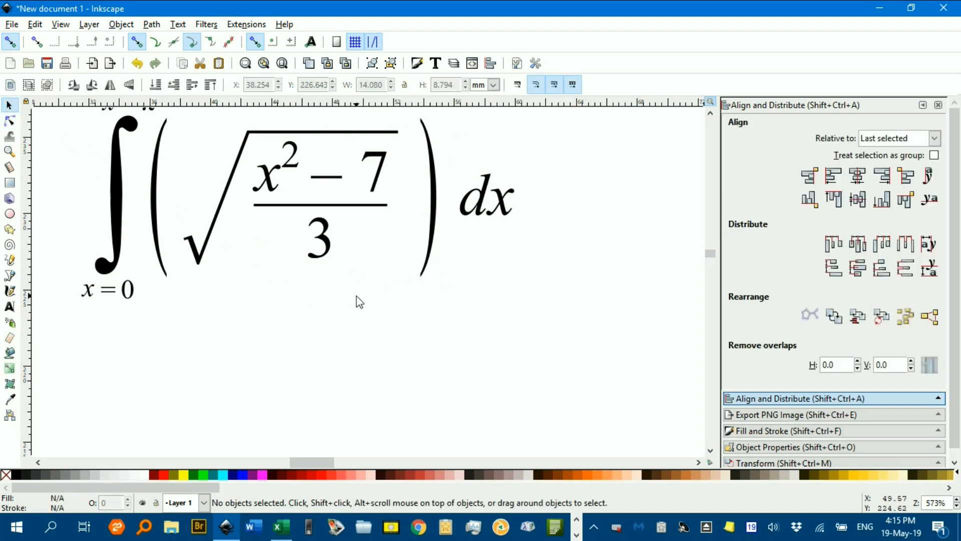
Add a non-italic subscript 1 after the x in the lower integration limit
scroll(406, 298, "down", 1, "ctrl")
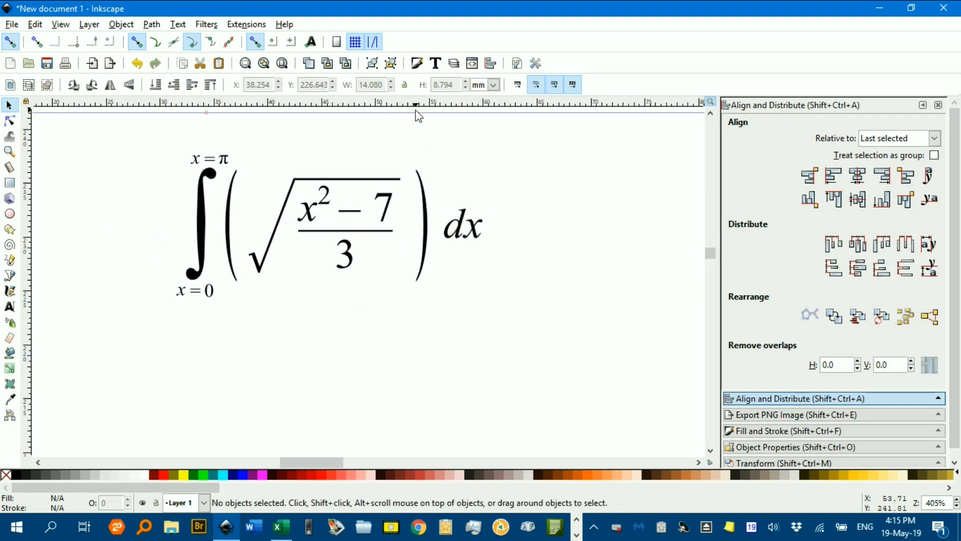
double_click(304, 210)
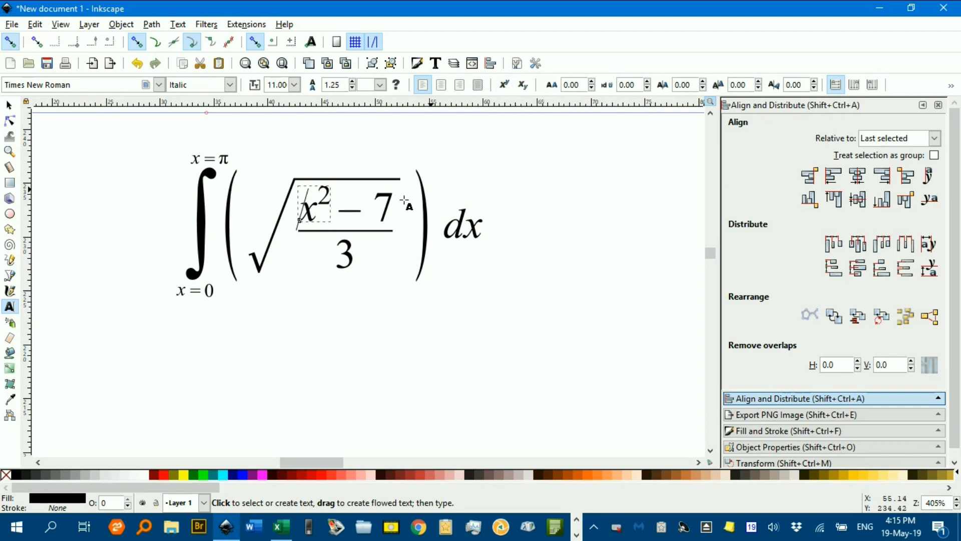
left_click(182, 292)
scroll(194, 288, "up", 2)
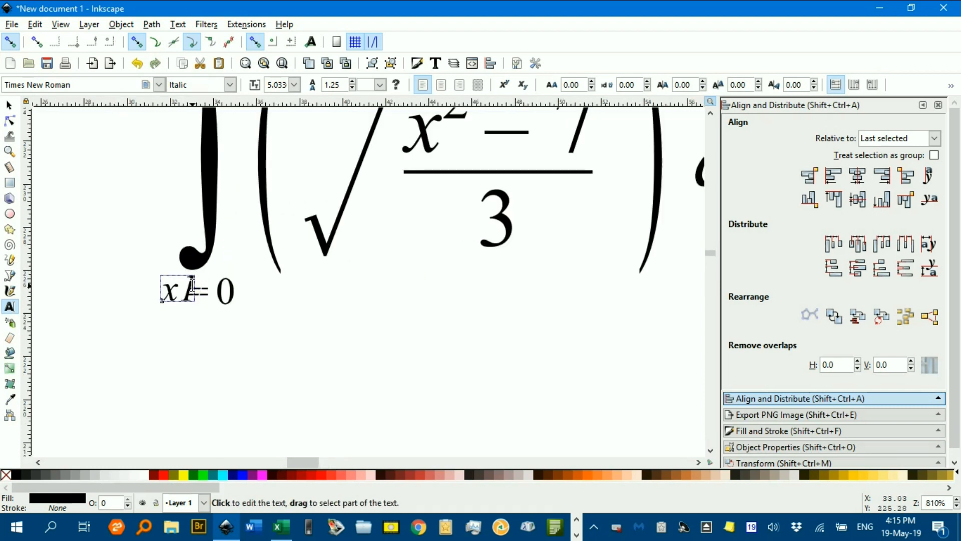
left_click_drag(200, 285, 187, 284)
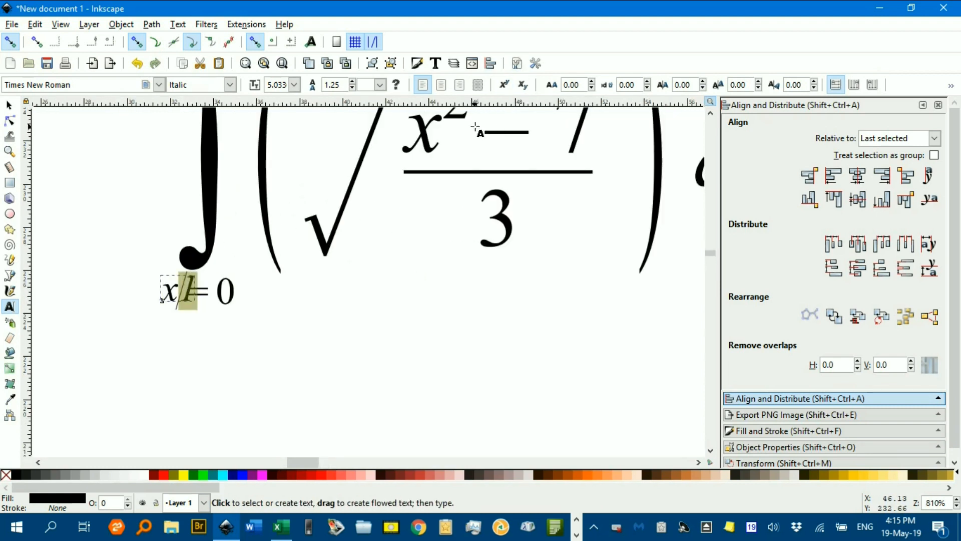
key("ctrl+i")
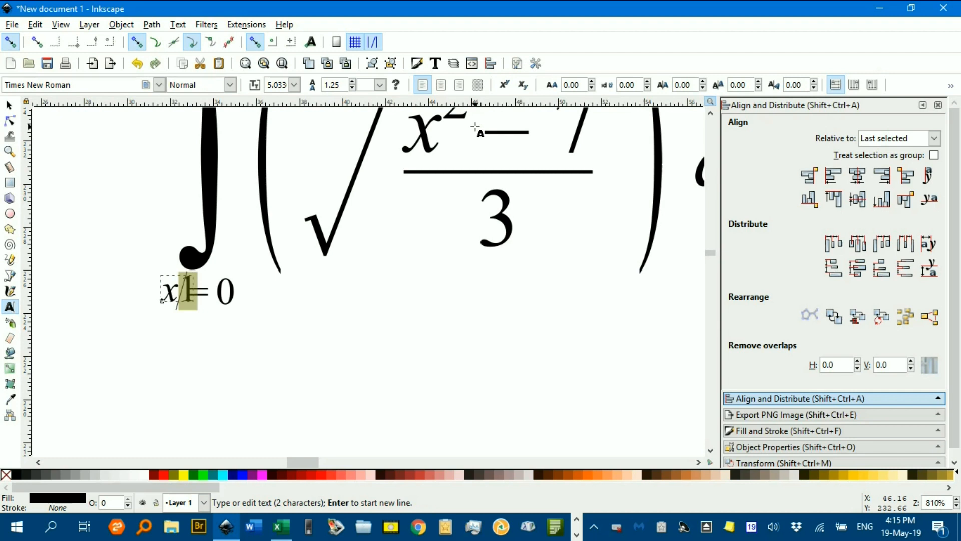
left_click(524, 87)
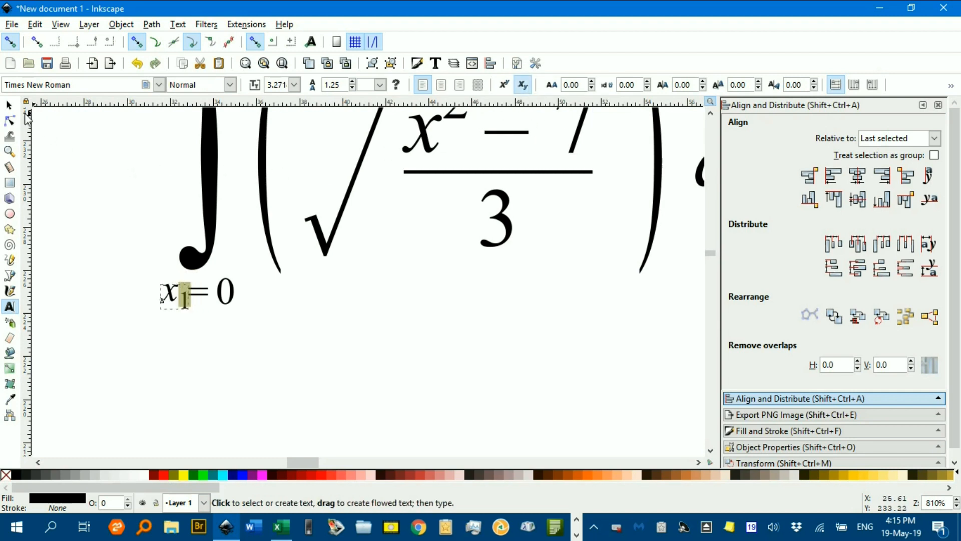
Shift the equals sign and 0 of the lower limit clear of the subscript, to X about 33.2 mm
left_click(9, 105)
left_click(225, 298, "ctrl+shift")
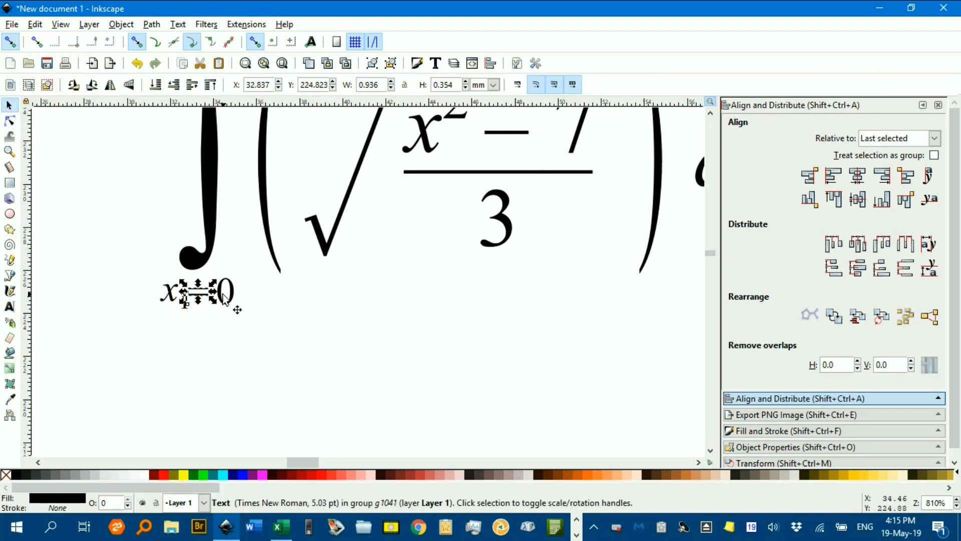
left_click_drag(229, 297, 240, 300)
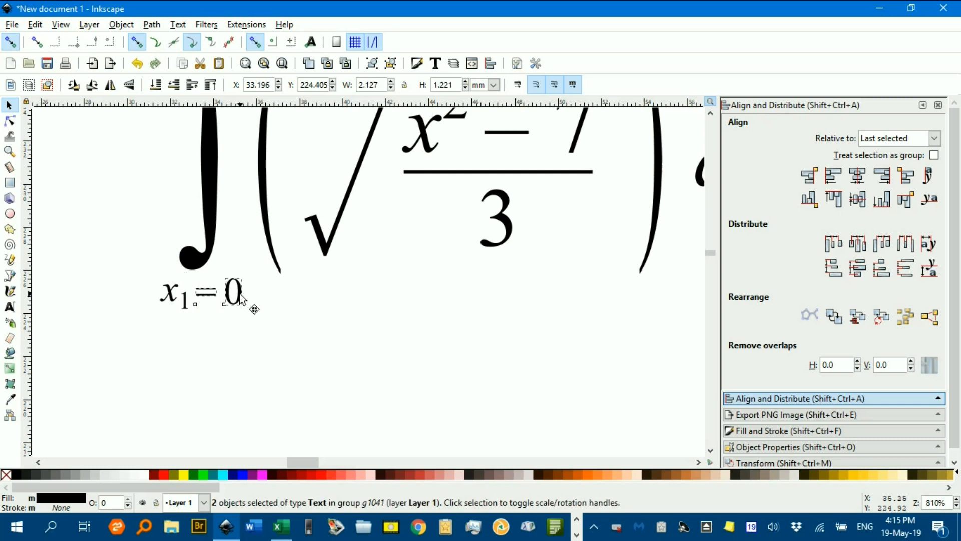
left_click(275, 317)
scroll(346, 310, "down", 1)
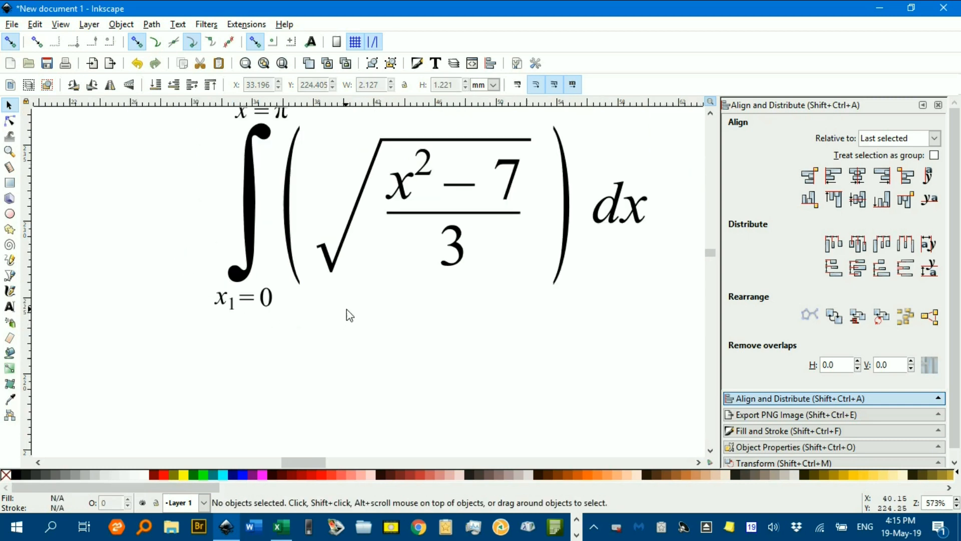
left_click_drag(347, 309, 322, 367)
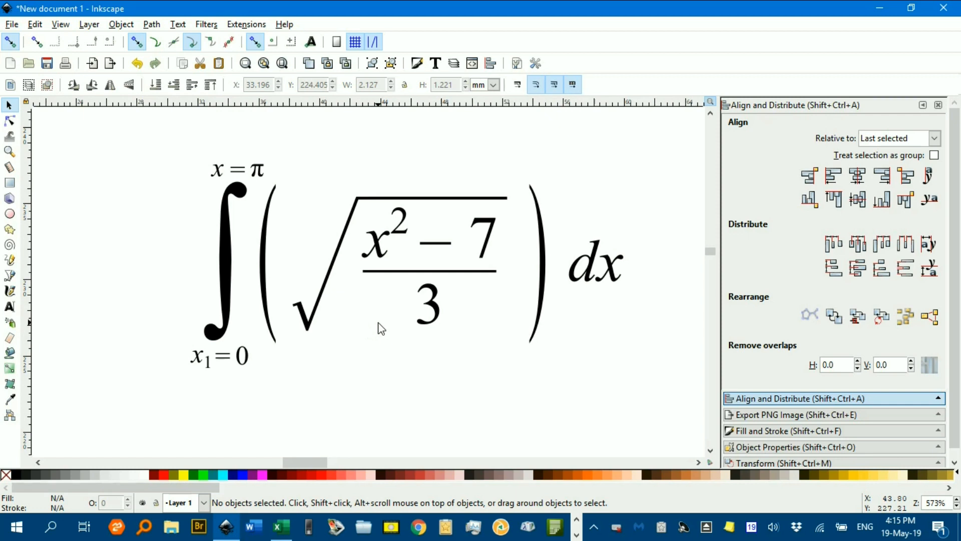